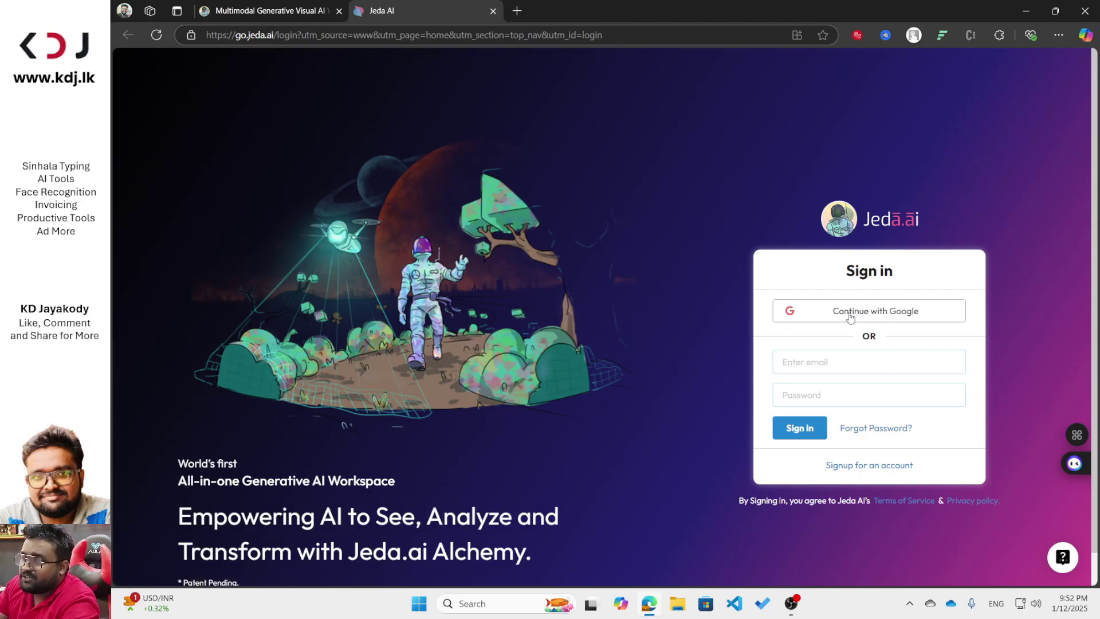
pyautogui.press('super+d')
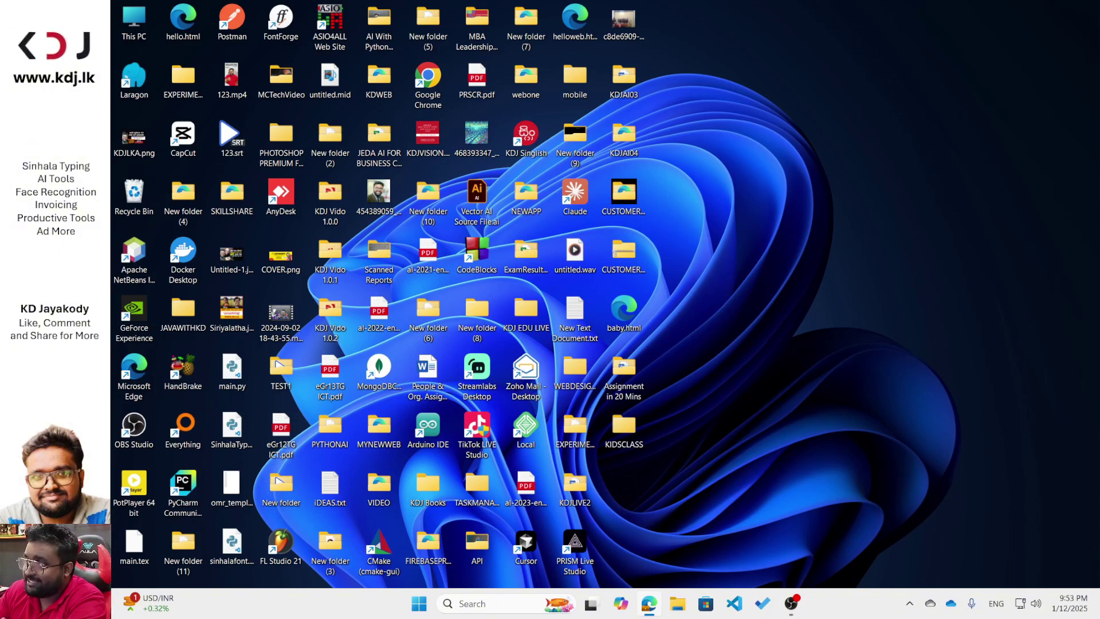
pyautogui.hotkey('alt', 'Tab')
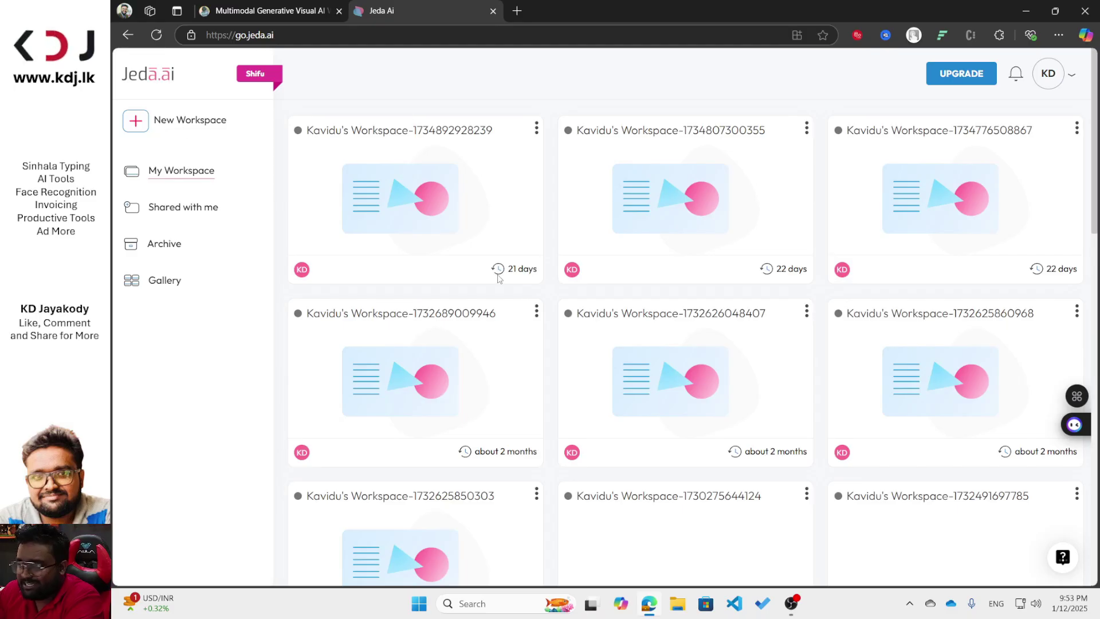
# Step: Look through the existing workspaces listed under My Workspace
pyautogui.scroll(-5, 497, 279)
pyautogui.scroll(3, 498, 278)
pyautogui.scroll(-3, 462, 302)
pyautogui.scroll(-4, 462, 302)
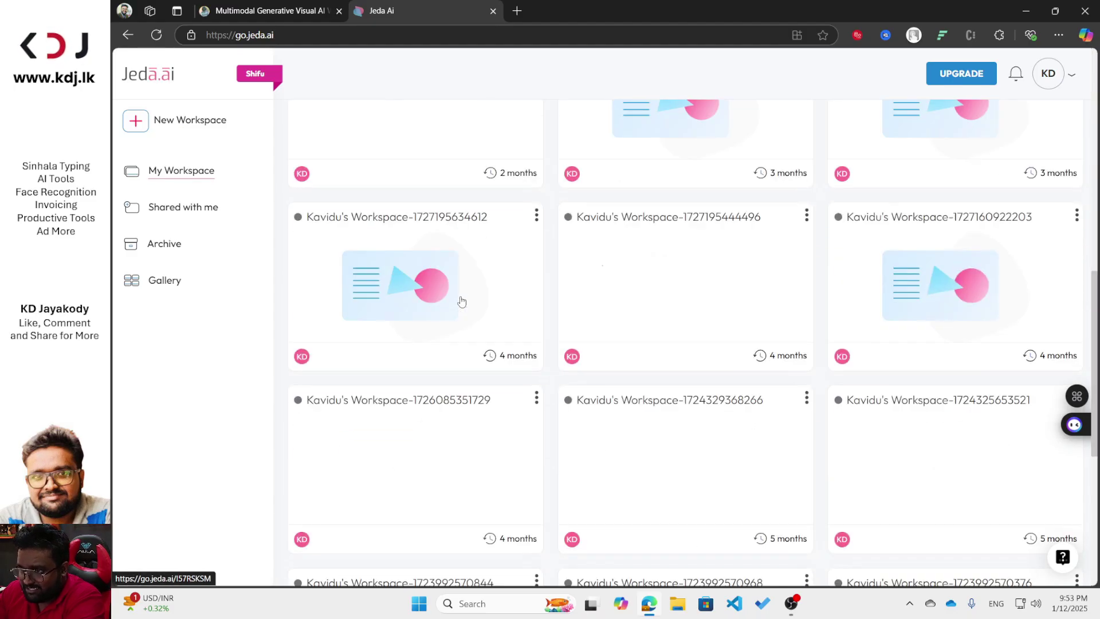
pyautogui.scroll(6, 462, 302)
pyautogui.scroll(-10, 462, 302)
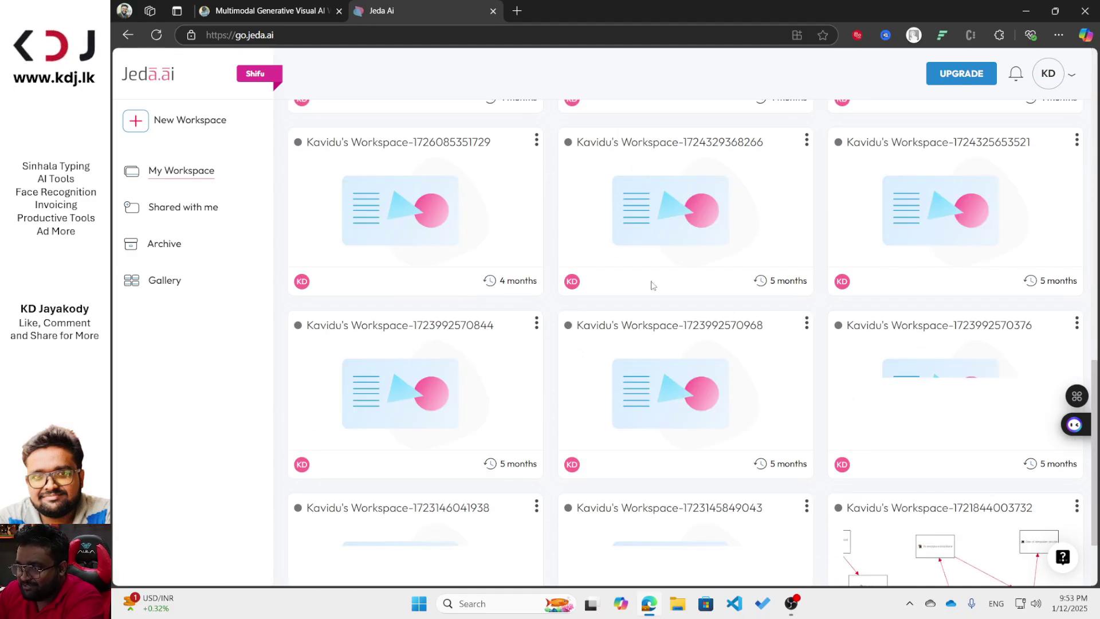
pyautogui.scroll(-5, 651, 282)
pyautogui.scroll(7, 852, 267)
pyautogui.scroll(10, 851, 266)
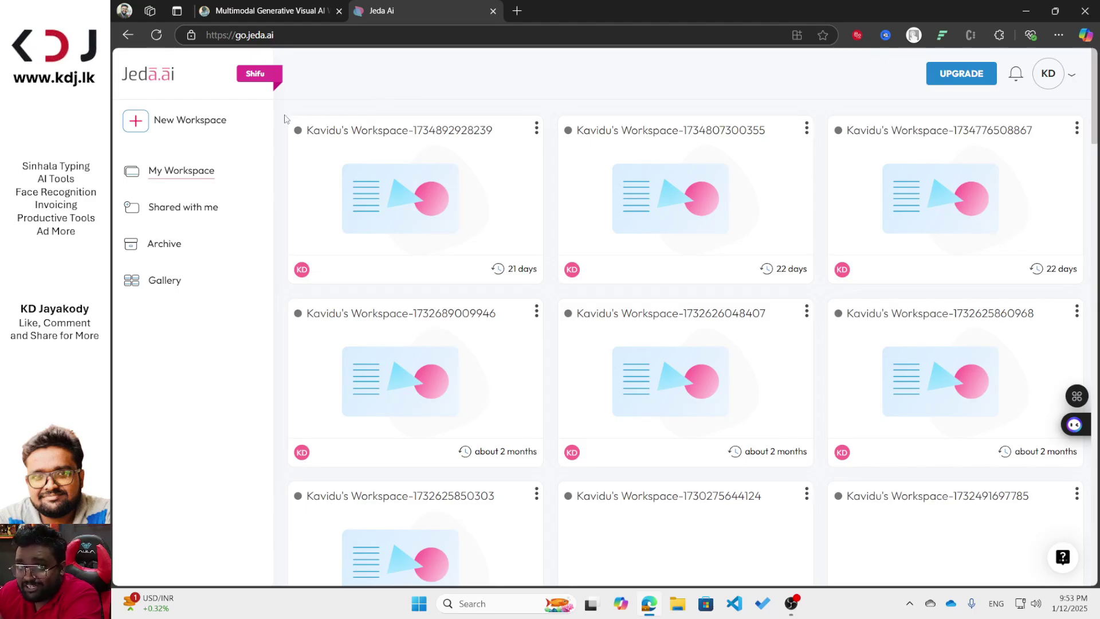
# Step: Create a new blank workspace
pyautogui.click(186, 122)
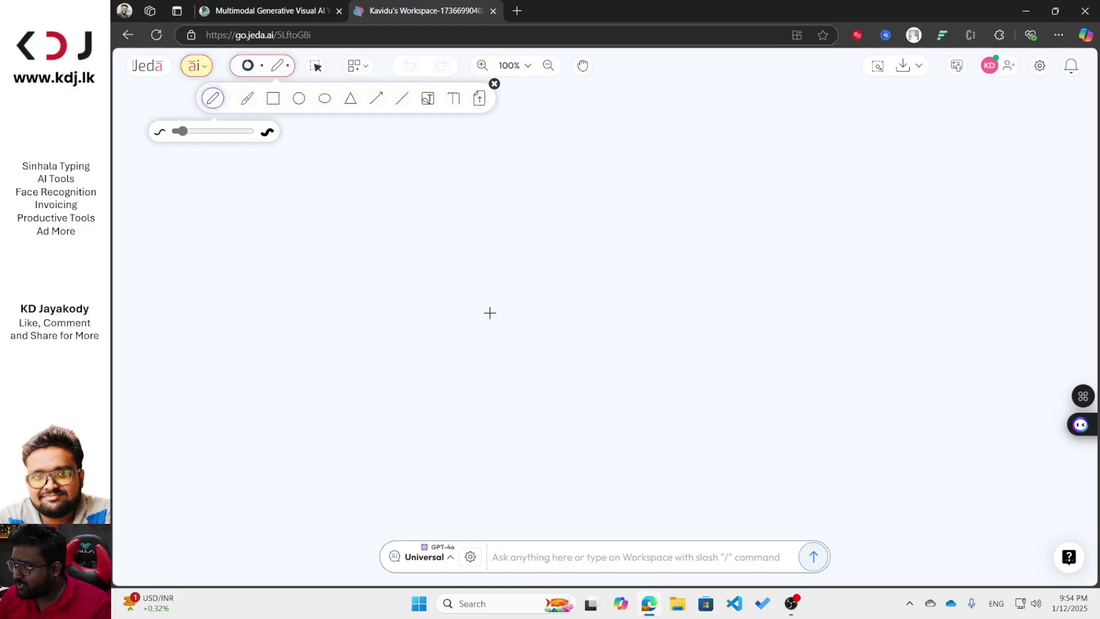
pyautogui.scroll(-2, 490, 313)
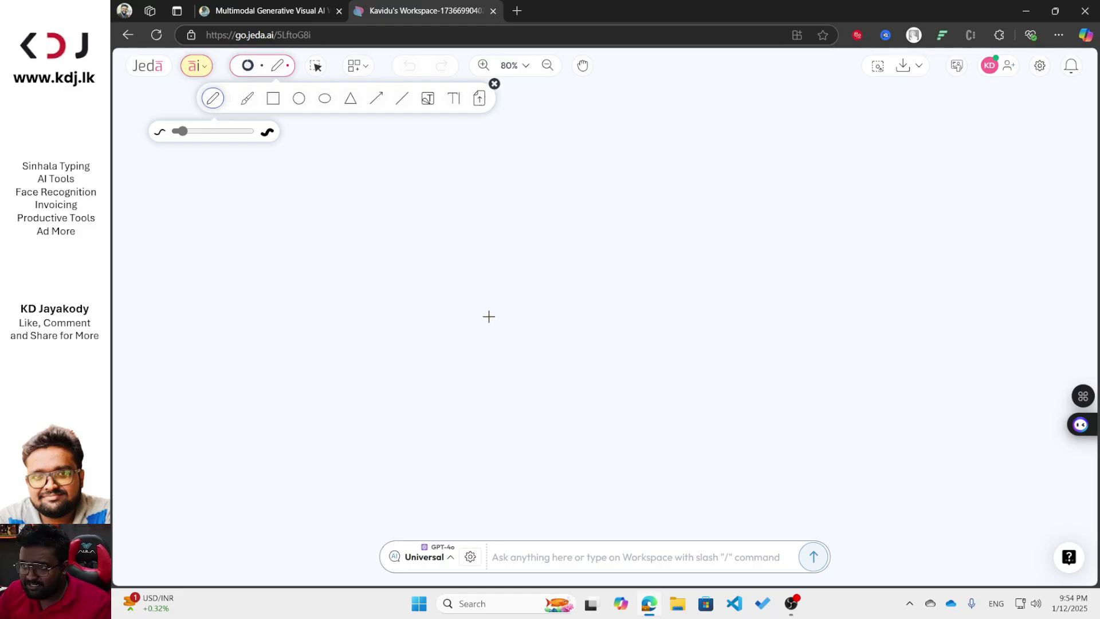
pyautogui.scroll(-5, 489, 316)
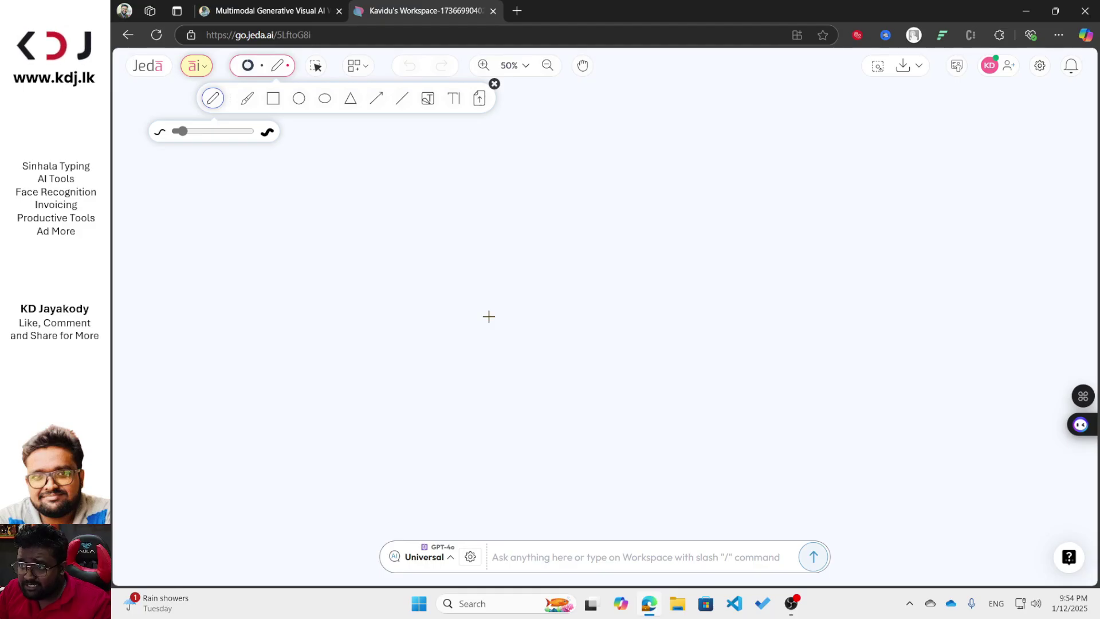
pyautogui.scroll(2, 488, 316)
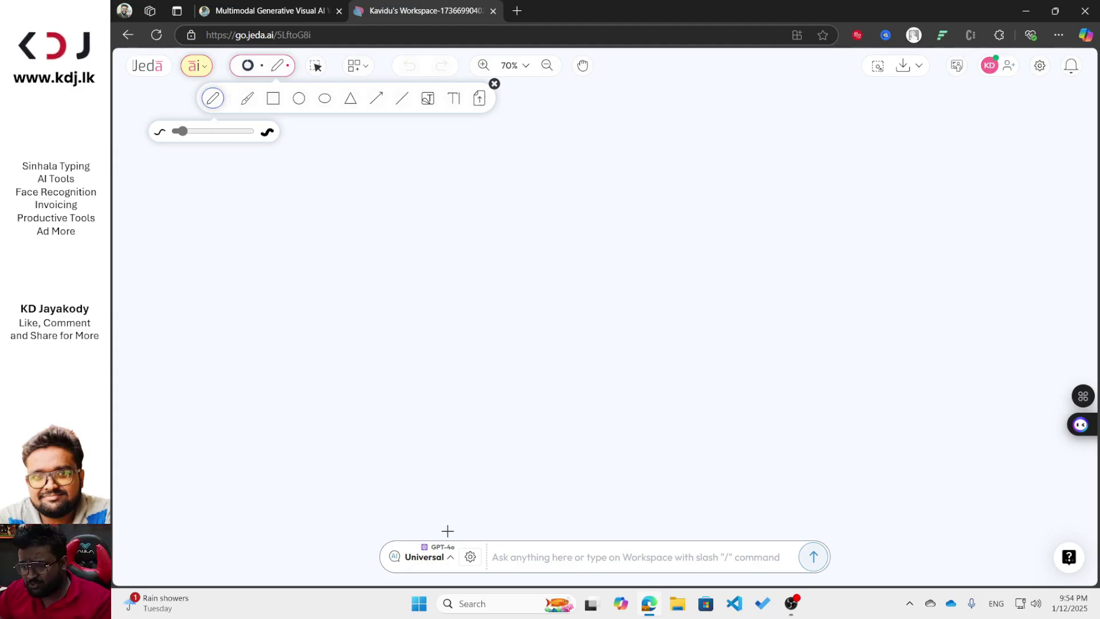
# Step: Set the AI prompt's generation type to Text instead of Universal
pyautogui.click(430, 557)
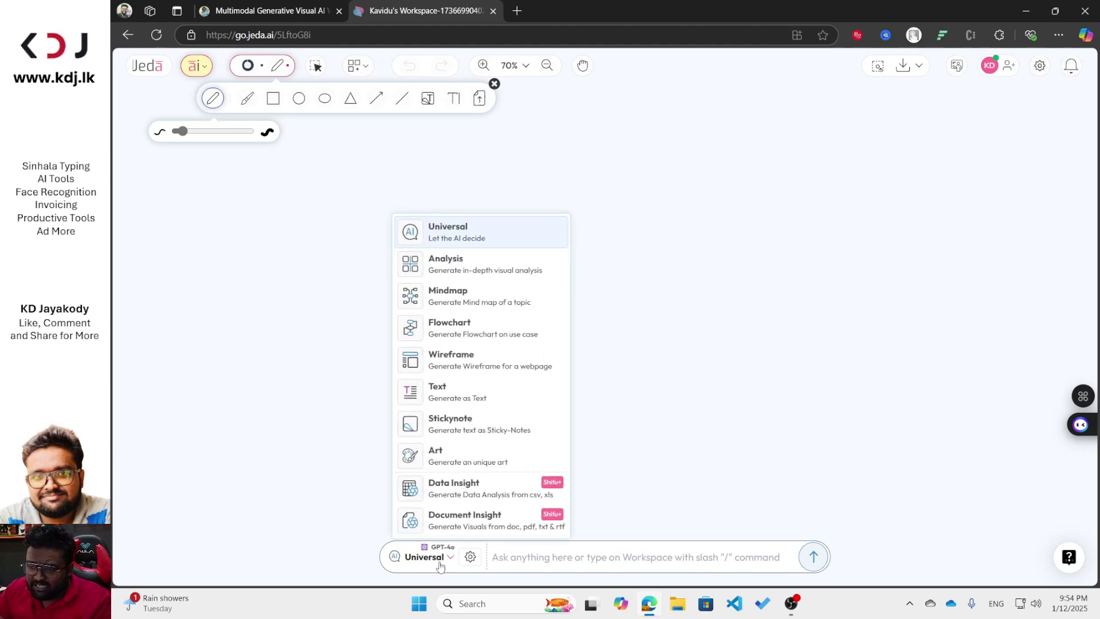
pyautogui.click(428, 559)
pyautogui.click(428, 558)
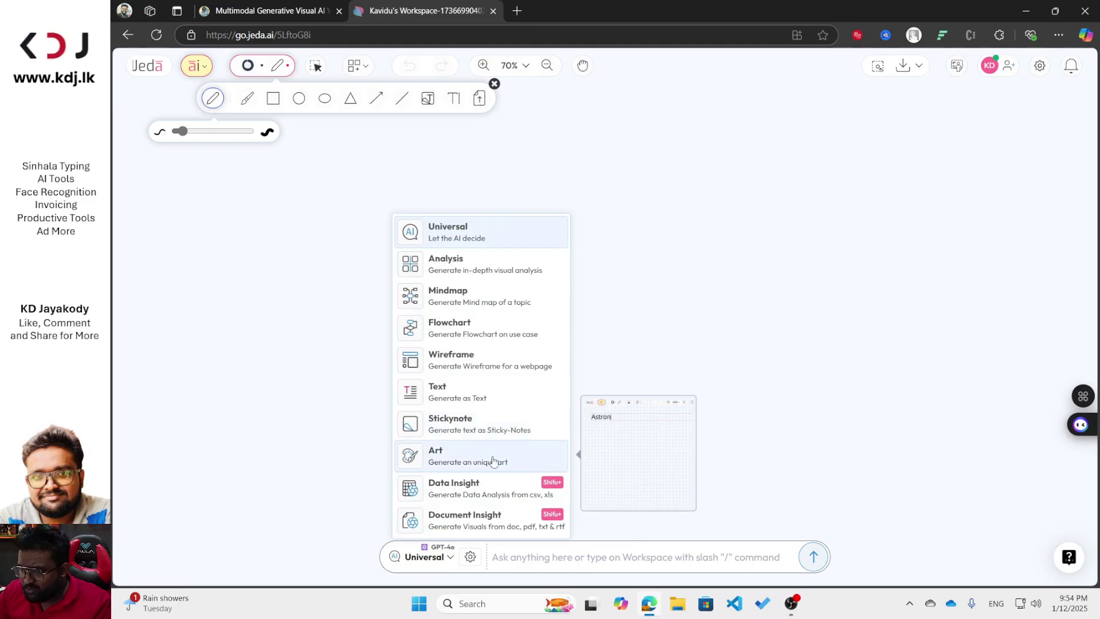
pyautogui.click(457, 395)
pyautogui.click(433, 553)
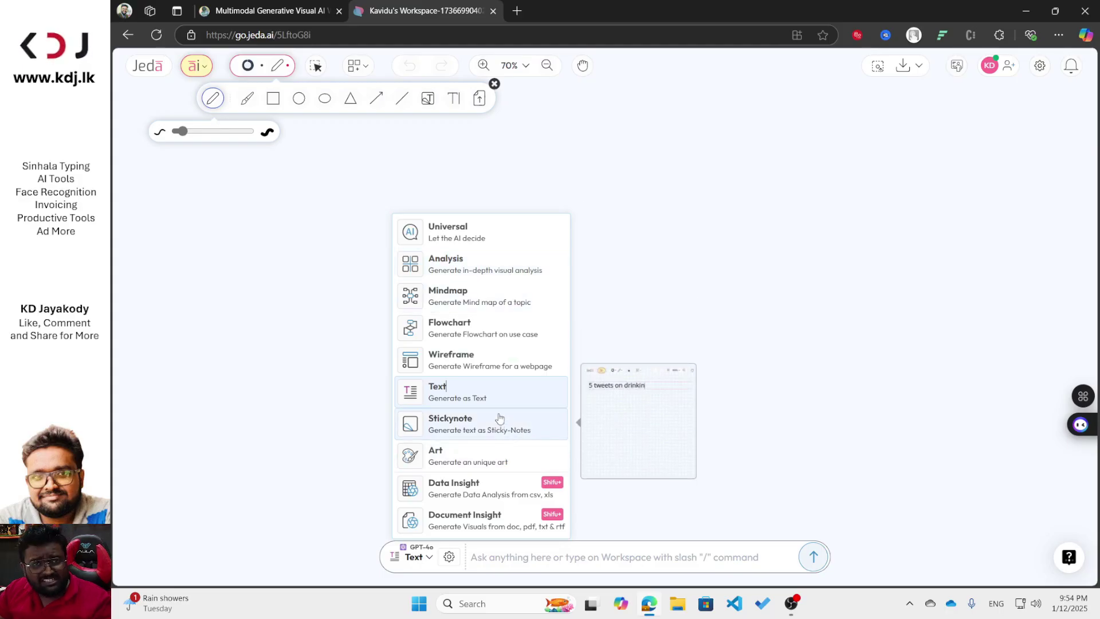
pyautogui.click(471, 393)
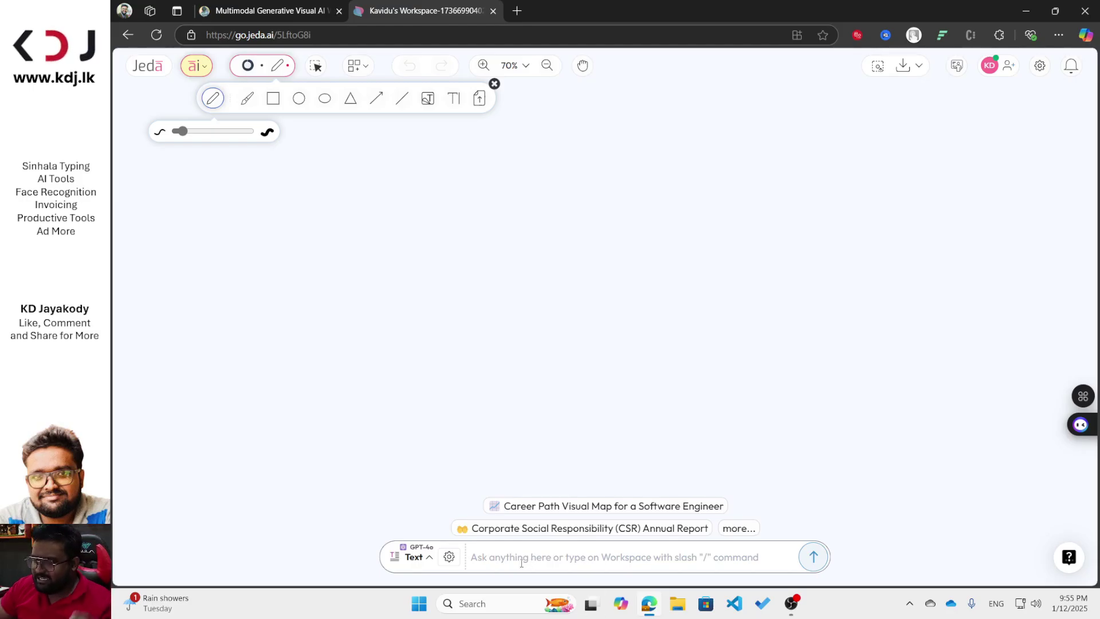
pyautogui.click(414, 557)
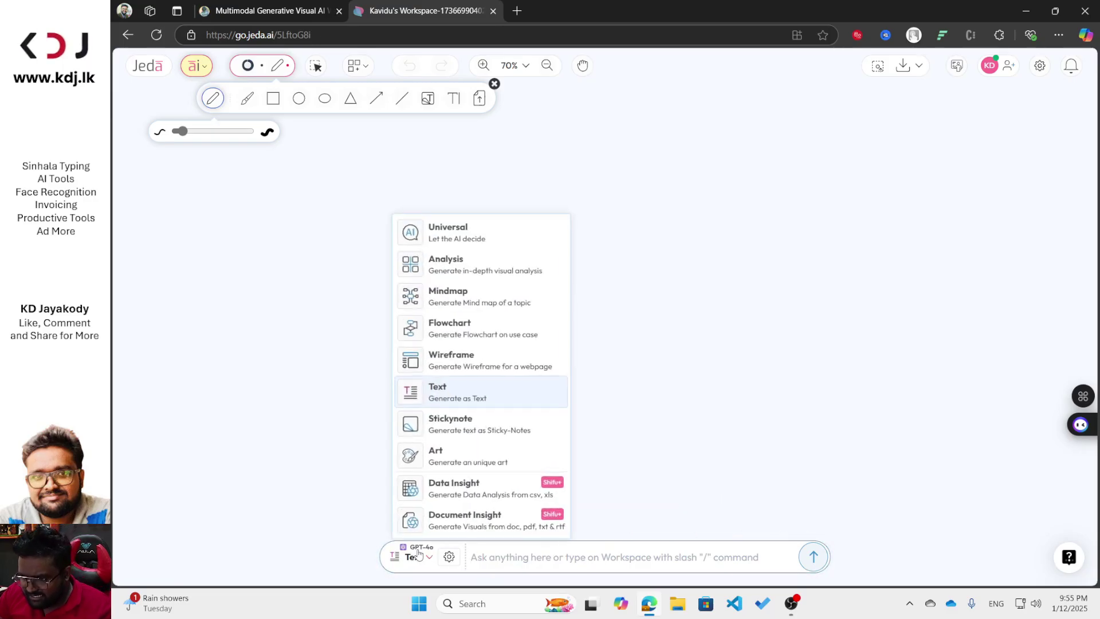
# Step: Enable the Multi-LLM Agent for text generation with the models Claude-3.5 Sonnet, GPT-4o and o1-preview
pyautogui.click(454, 564)
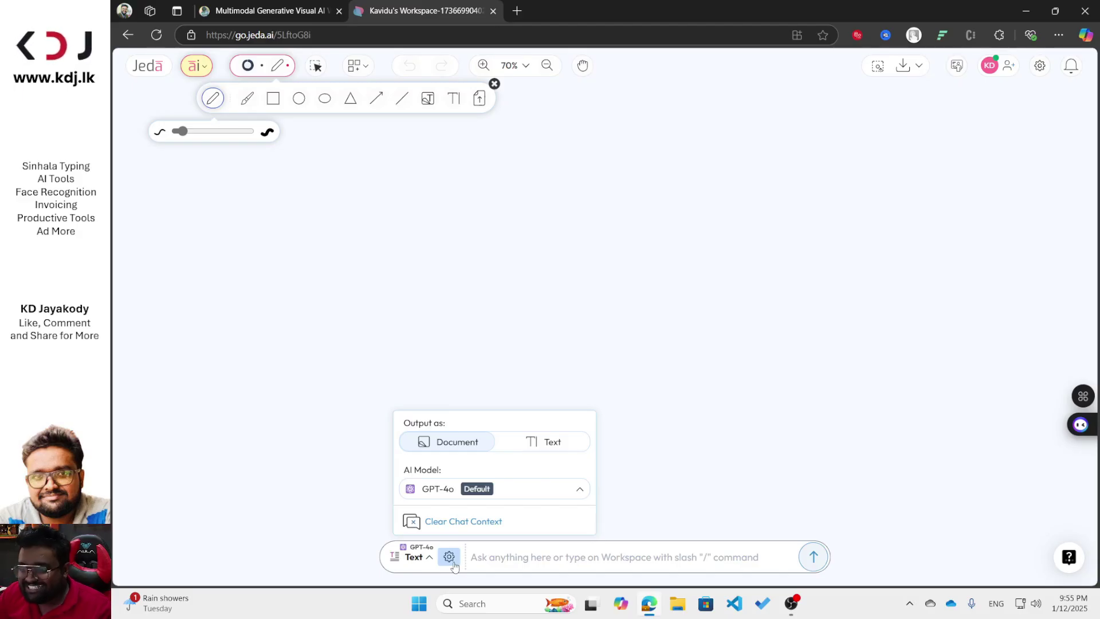
pyautogui.click(421, 491)
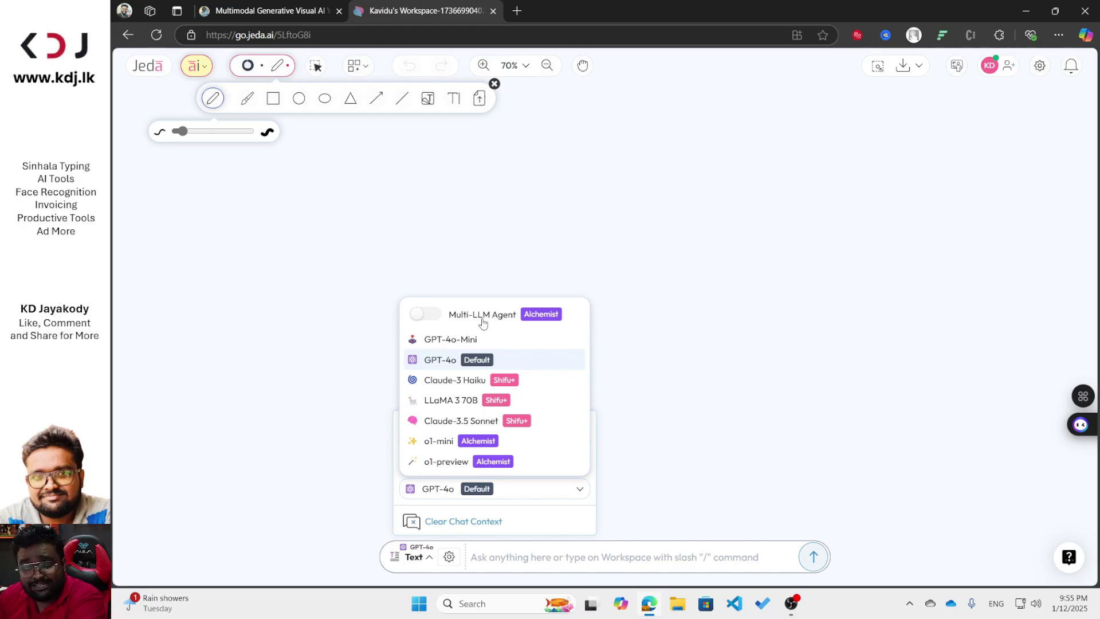
pyautogui.click(422, 319)
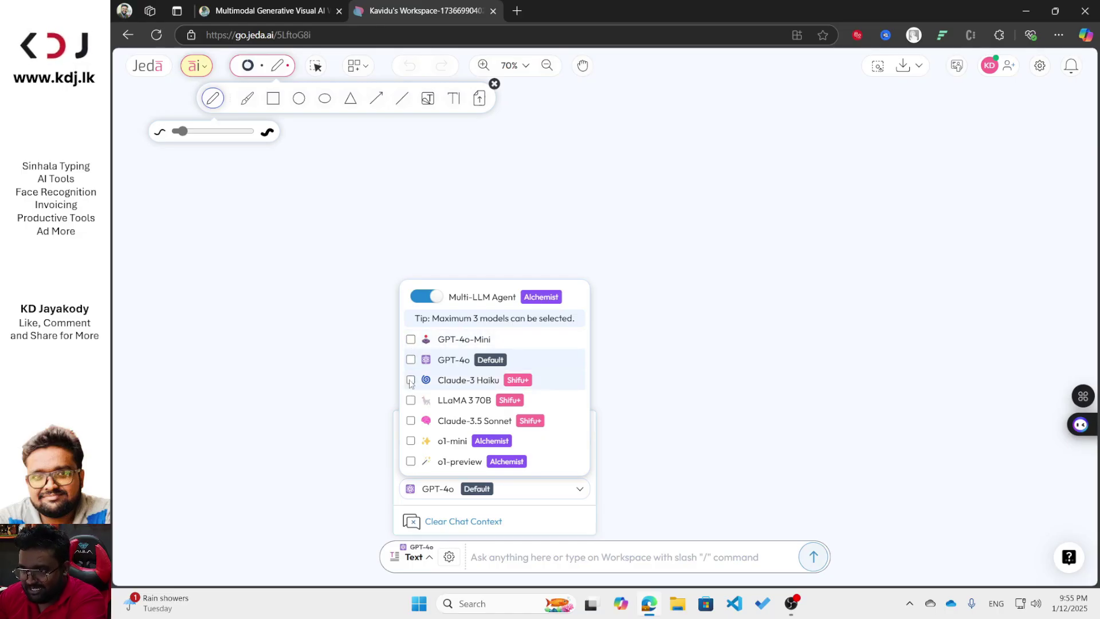
pyautogui.click(412, 422)
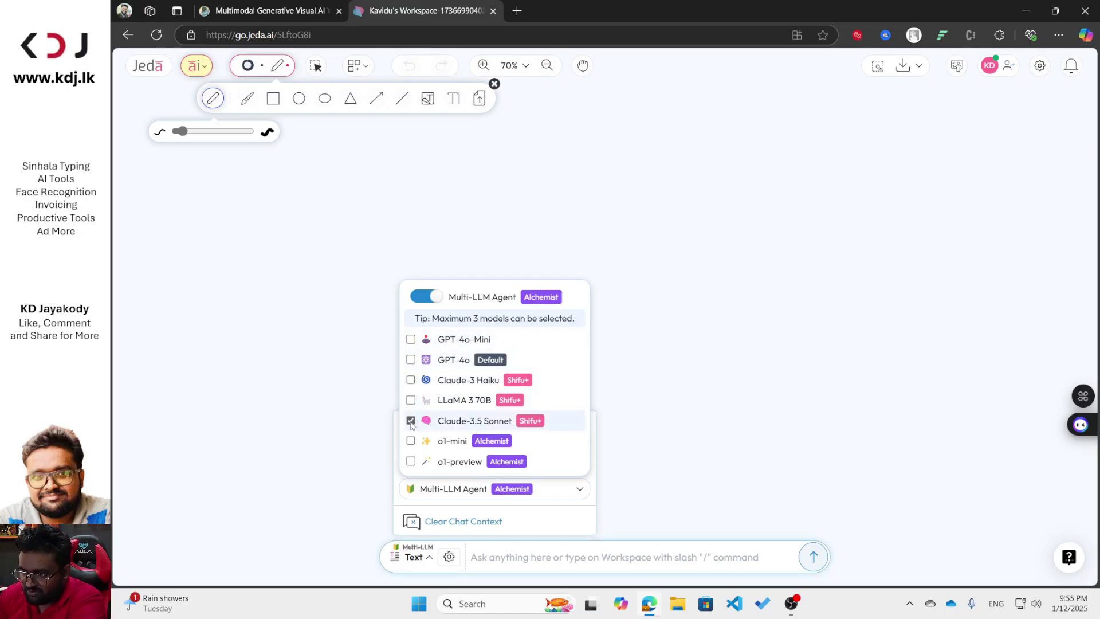
pyautogui.click(411, 361)
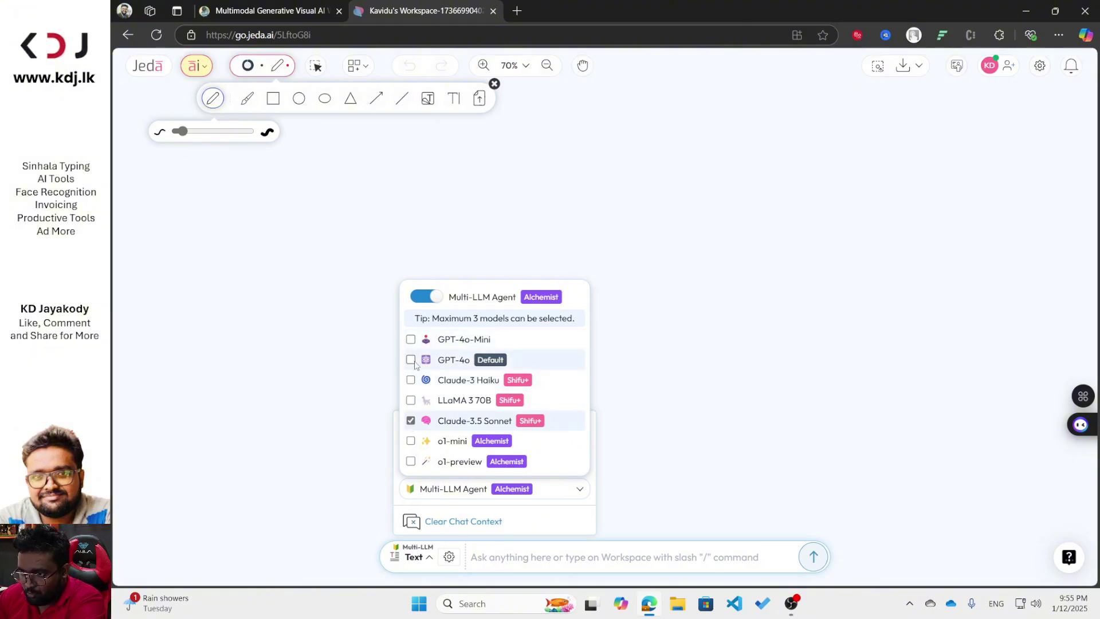
pyautogui.click(416, 412)
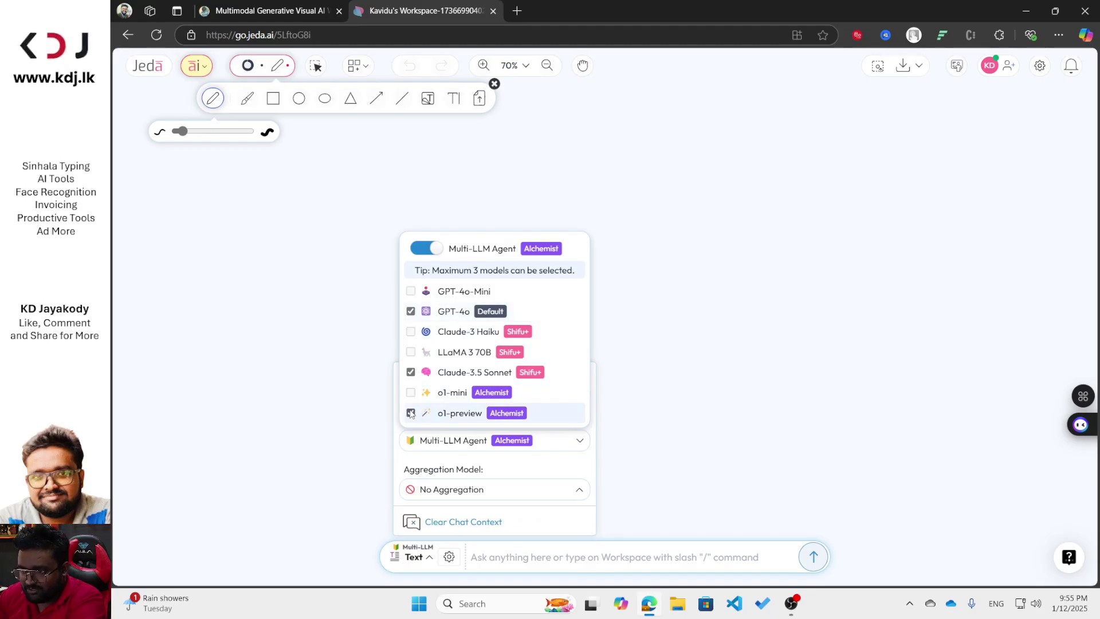
pyautogui.click(411, 413)
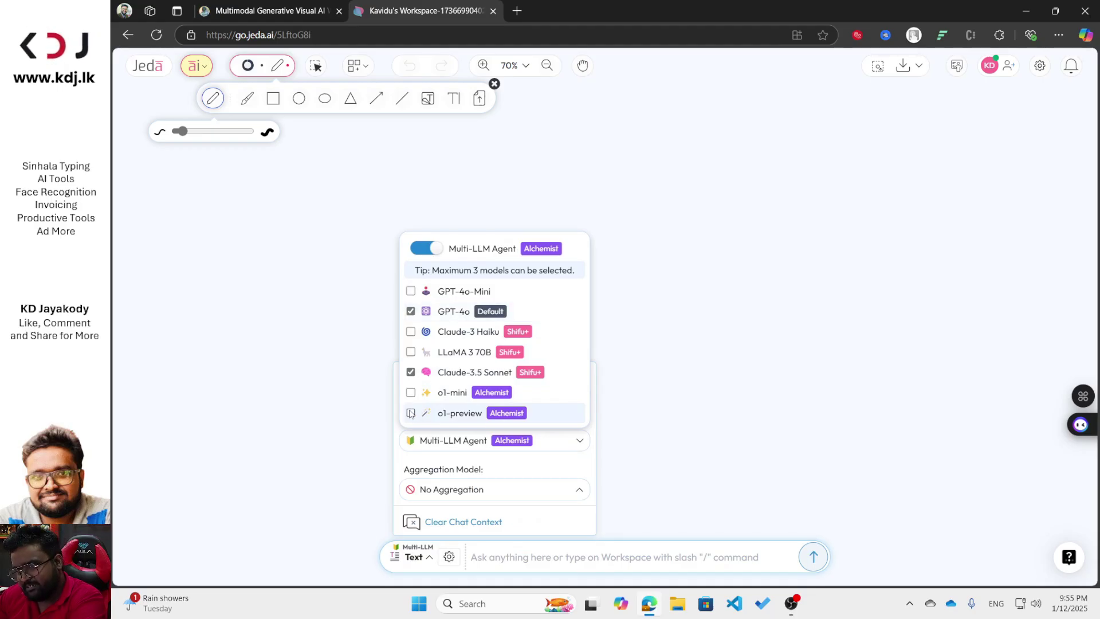
pyautogui.click(411, 413)
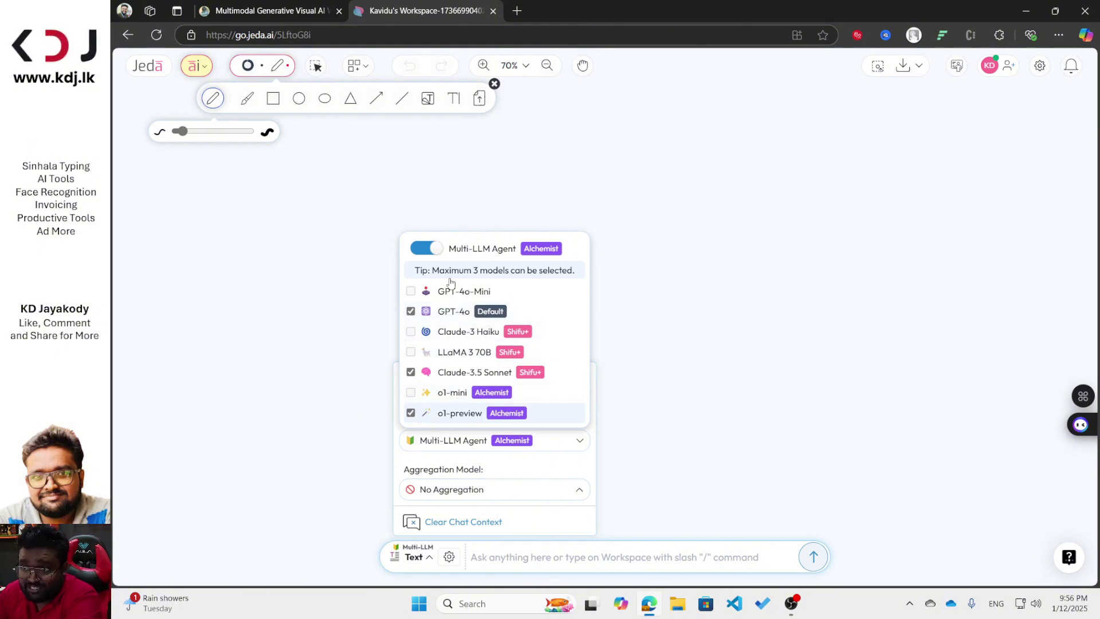
# Step: Write the start of the AI prompt: "I need you to generate a VBA Code to make a simple presentation"
pyautogui.click(494, 560)
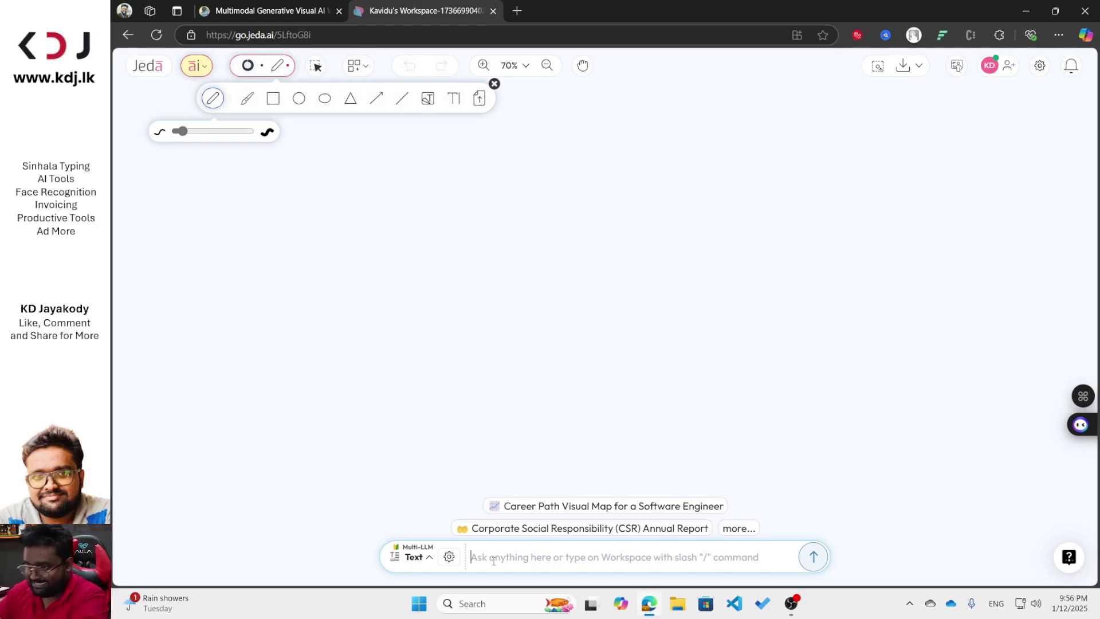
pyautogui.write('I need')
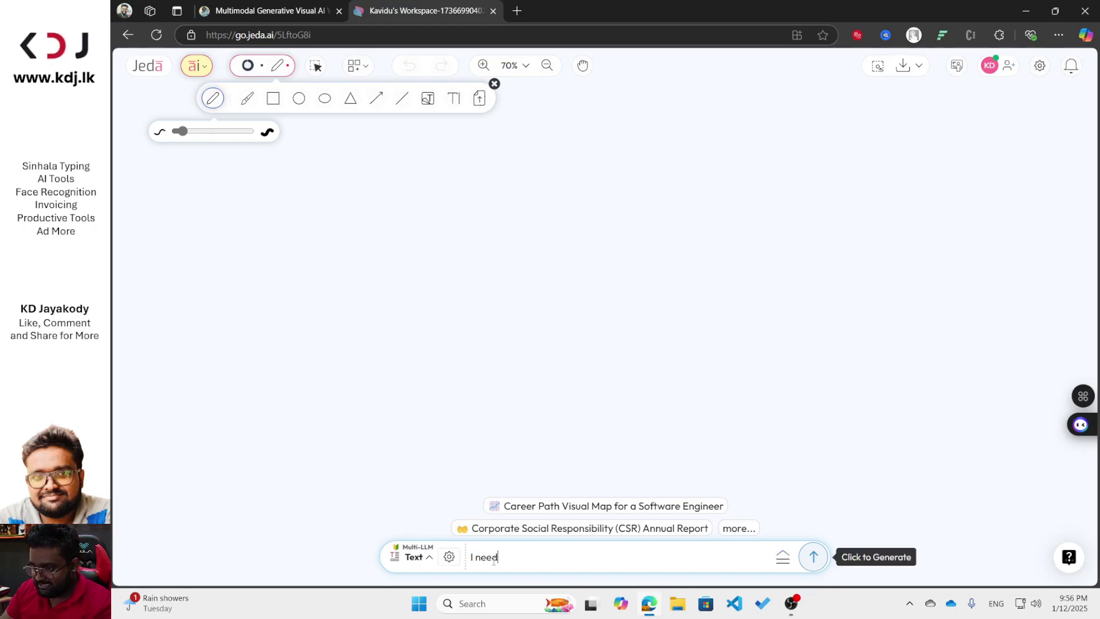
pyautogui.write(' you to genera')
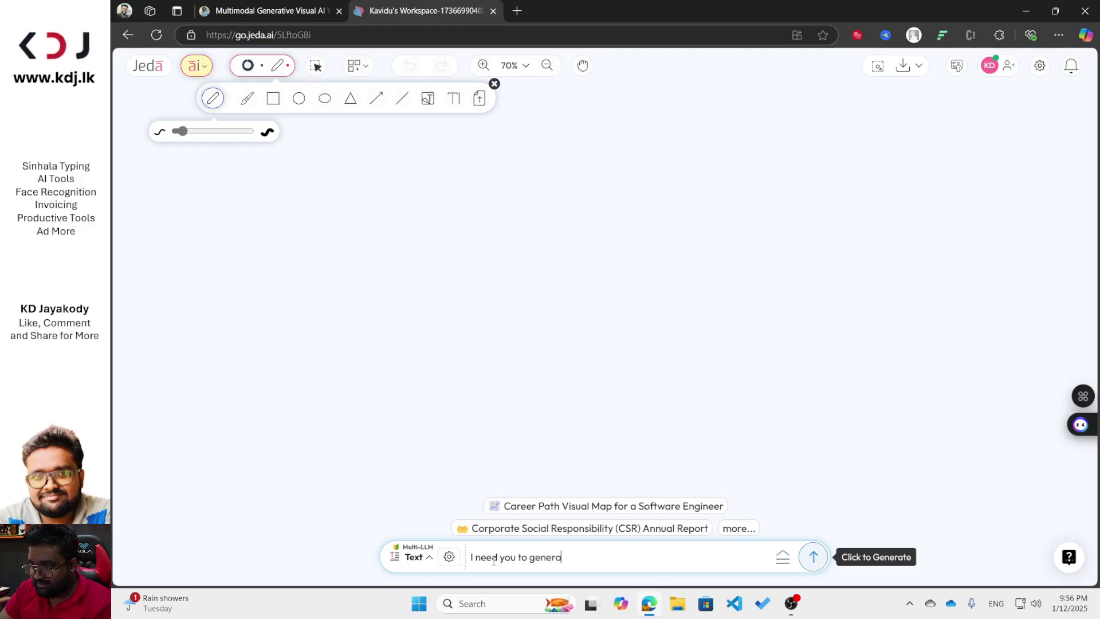
pyautogui.write('te a macro code')
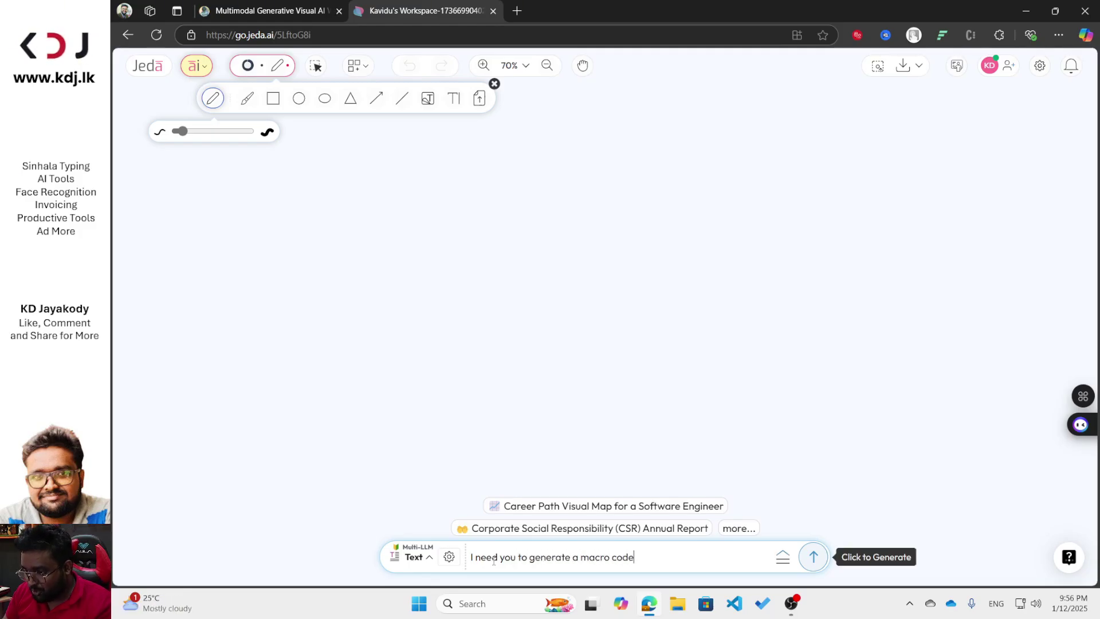
pyautogui.press('BackSpace')
pyautogui.press('BackSpace')
pyautogui.press('BackSpace')
pyautogui.press('BackSpace')
pyautogui.press('BackSpace')
pyautogui.press('BackSpace')
pyautogui.press('BackSpace')
pyautogui.press('BackSpace')
pyautogui.press('BackSpace')
pyautogui.press('BackSpace')
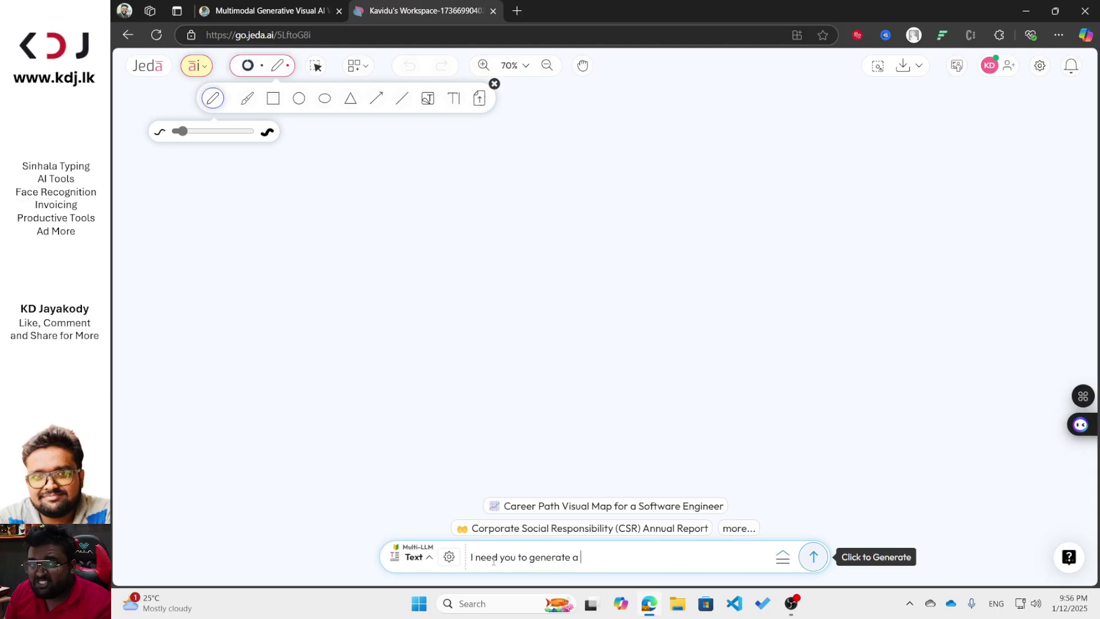
pyautogui.write('VBA C')
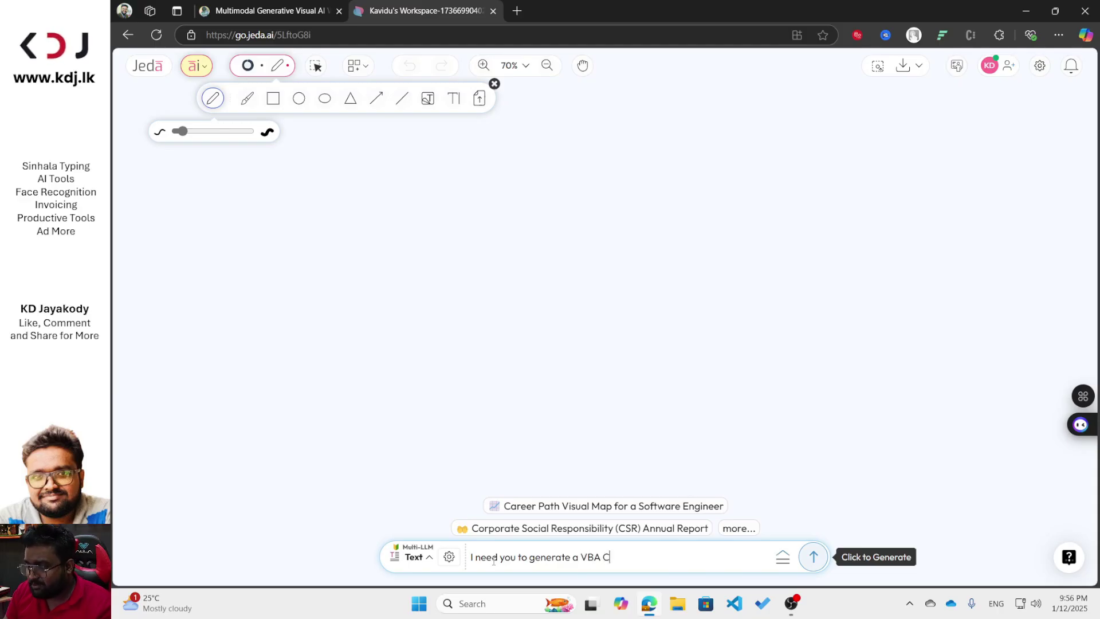
pyautogui.write('ode to make a s')
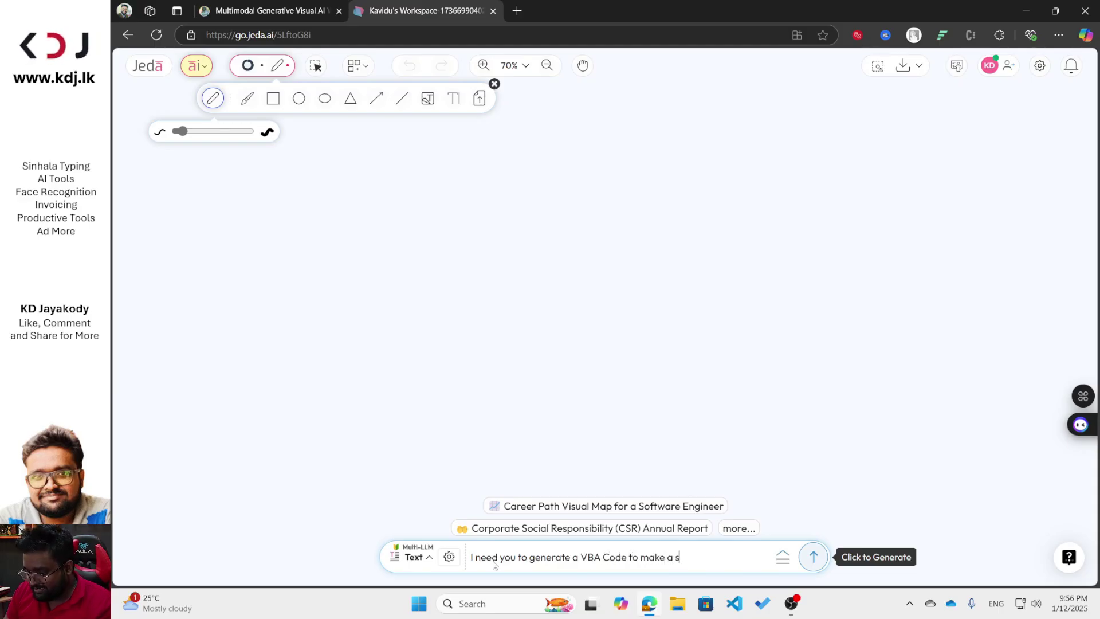
pyautogui.write('imple presentation')
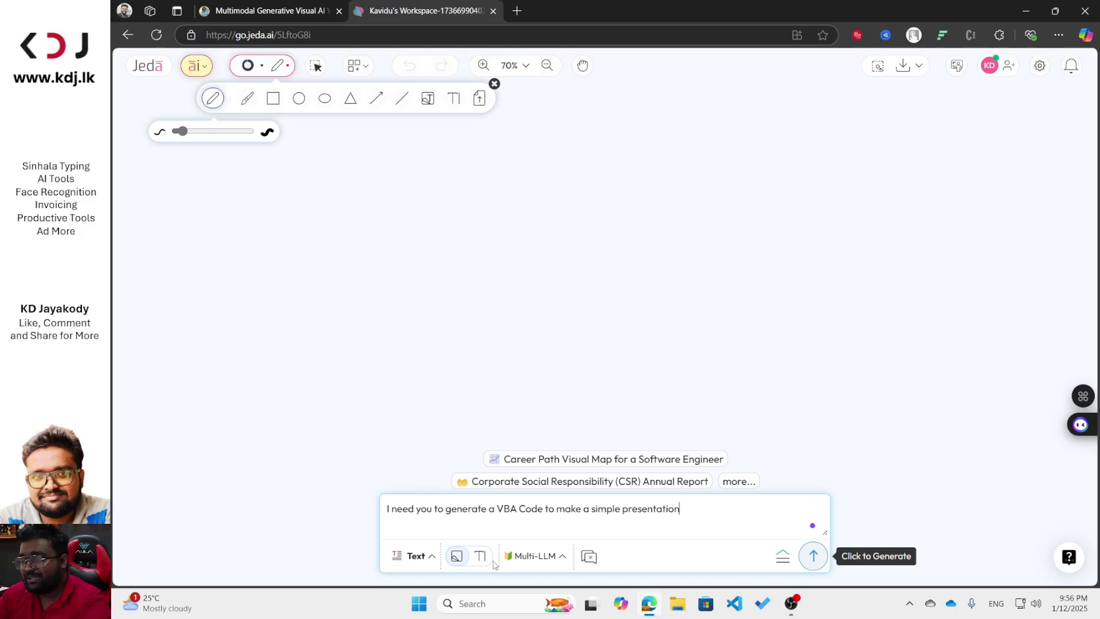
# Step: Continue the AI prompt with the topic 'about "Interpersonal Skills".' and start the second sentence with "Make"
pyautogui.write('abut')
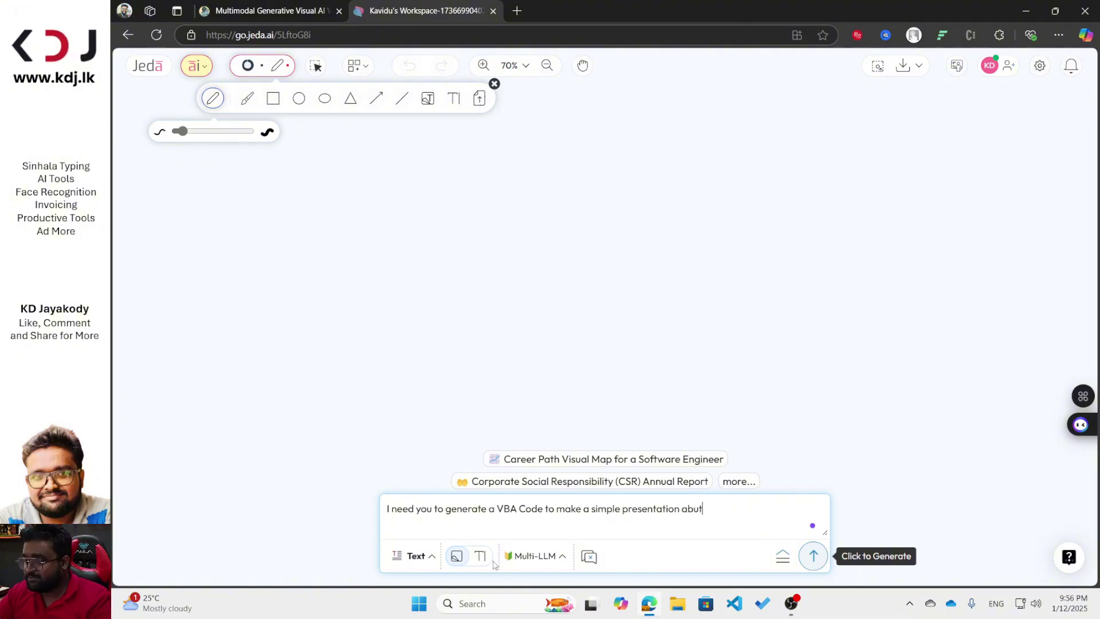
pyautogui.write('out')
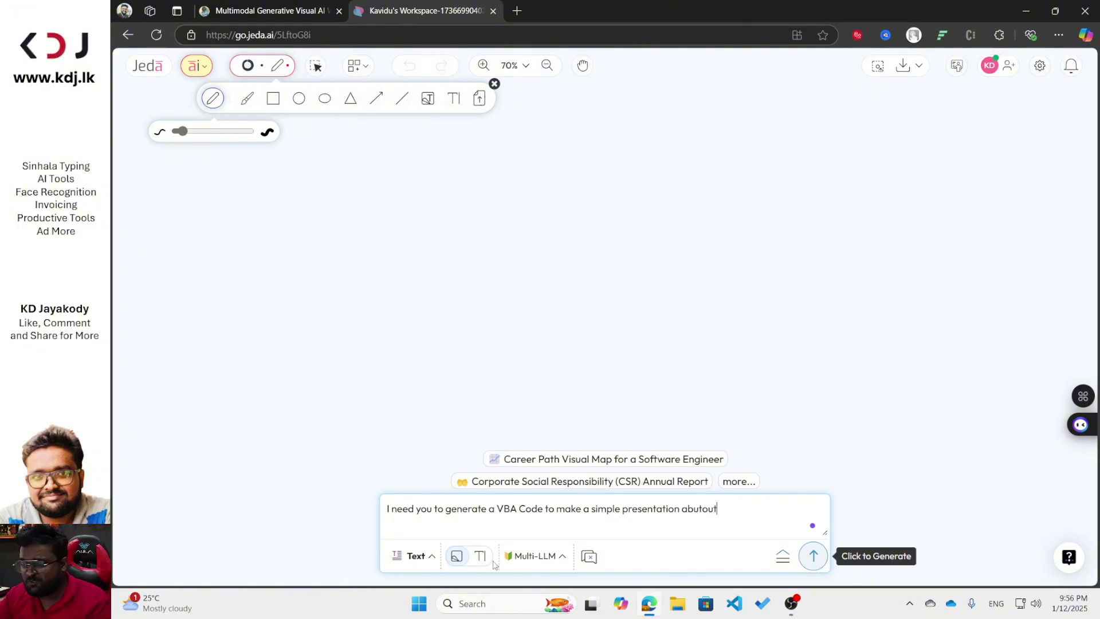
pyautogui.press('BackSpace')
pyautogui.press('BackSpace')
pyautogui.press('BackSpace')
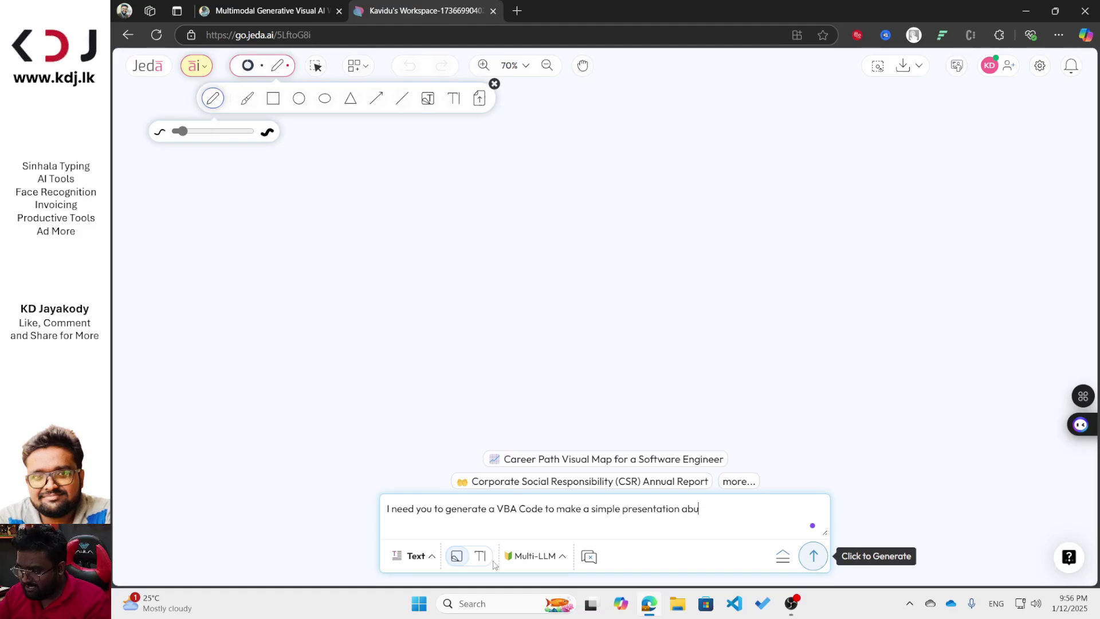
pyautogui.write('out "Inter ')
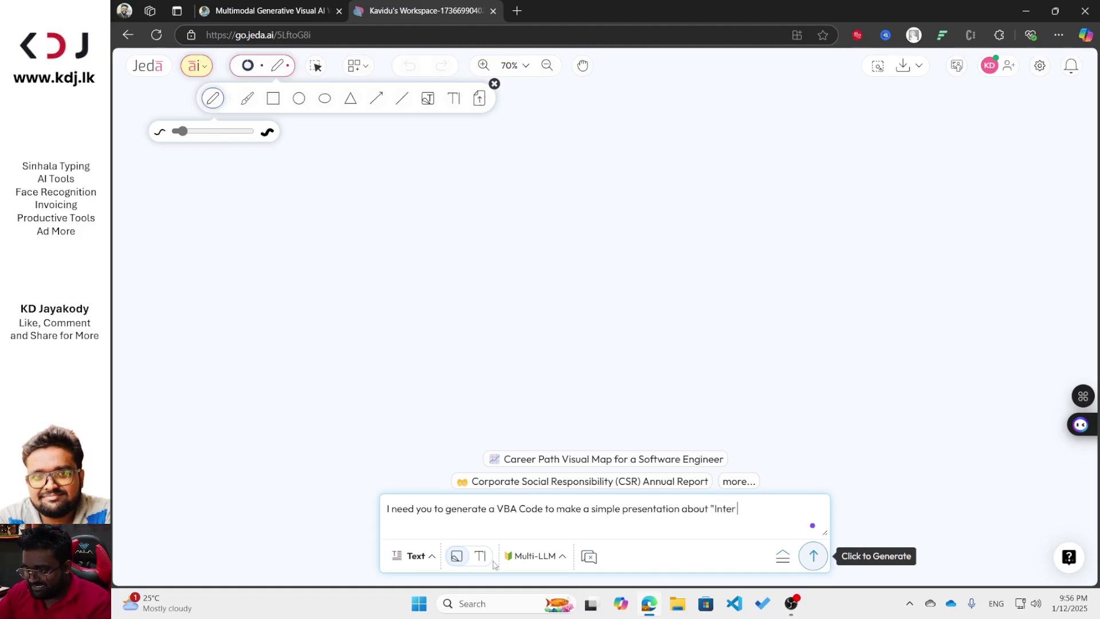
pyautogui.write('Personal')
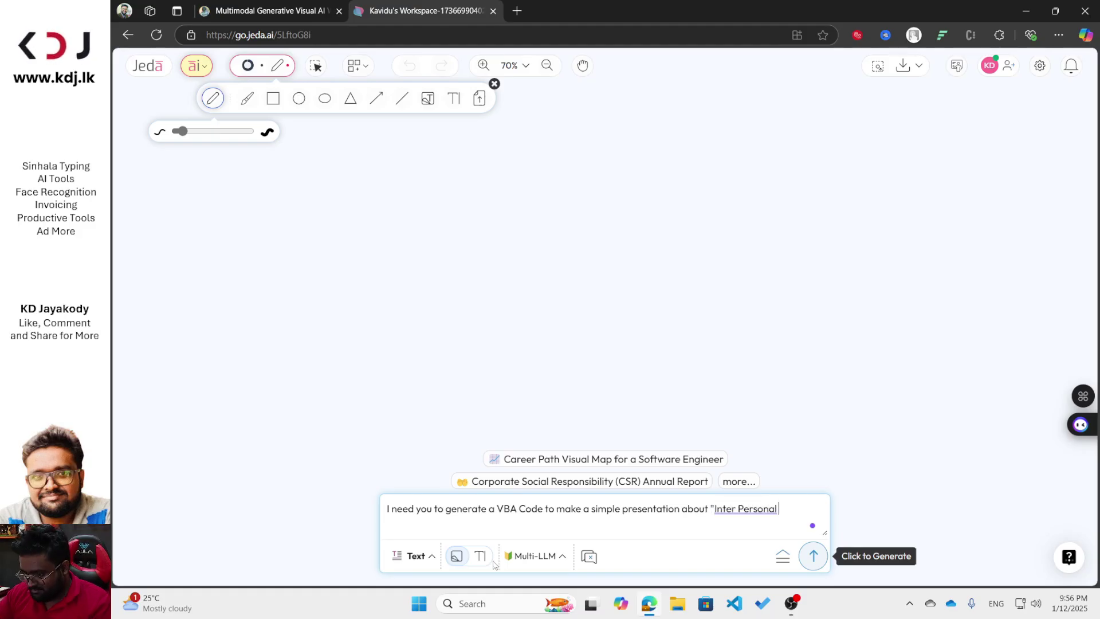
pyautogui.press('BackSpace')
pyautogui.press('BackSpace')
pyautogui.press('BackSpace')
pyautogui.press('BackSpace')
pyautogui.press('BackSpace')
pyautogui.press('BackSpace')
pyautogui.press('BackSpace')
pyautogui.press('BackSpace')
pyautogui.press('BackSpace')
pyautogui.press('BackSpace')
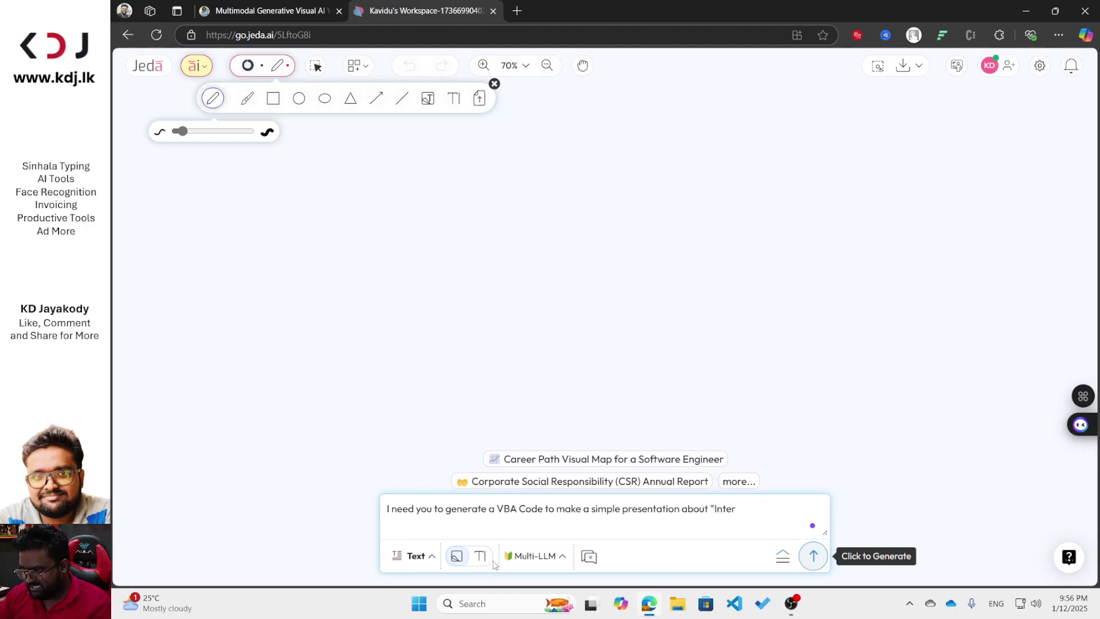
pyautogui.write('persona')
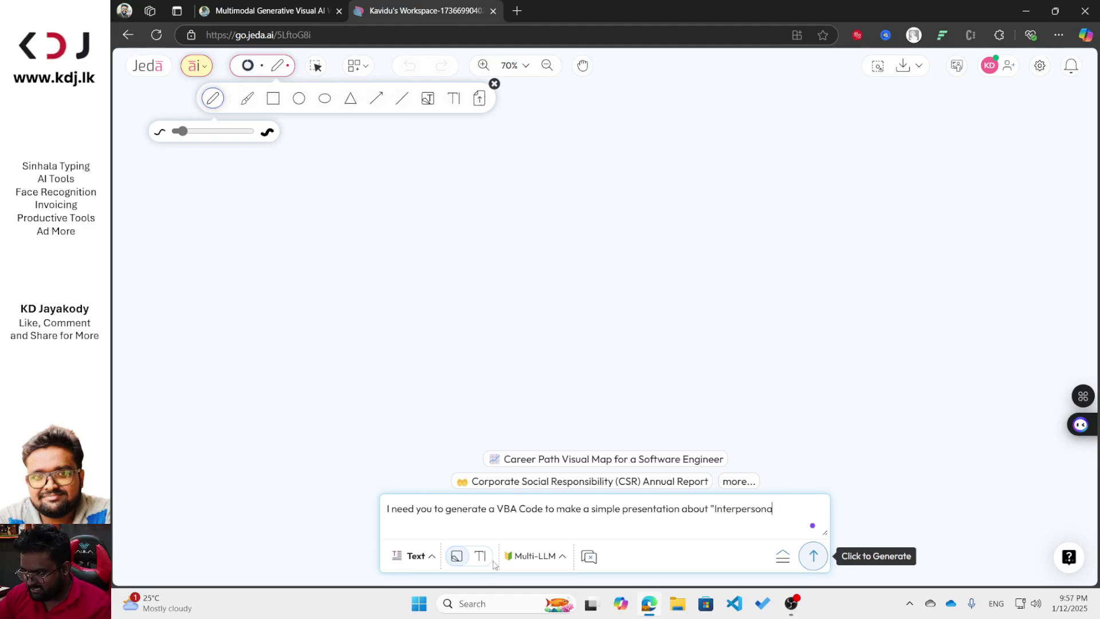
pyautogui.write('l Sk')
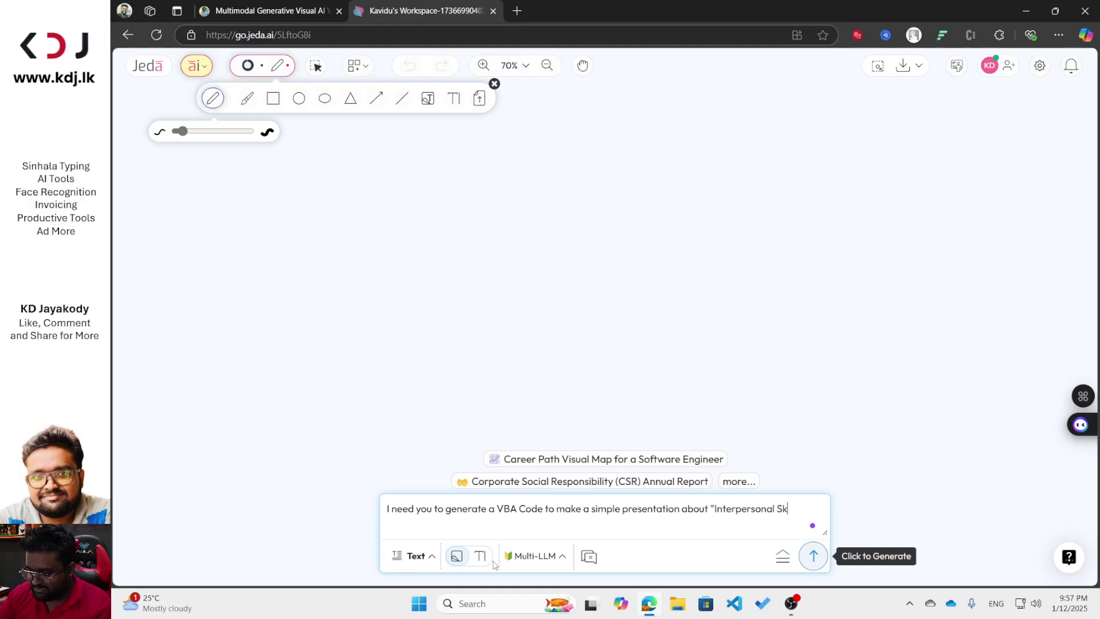
pyautogui.write('ills". Make')
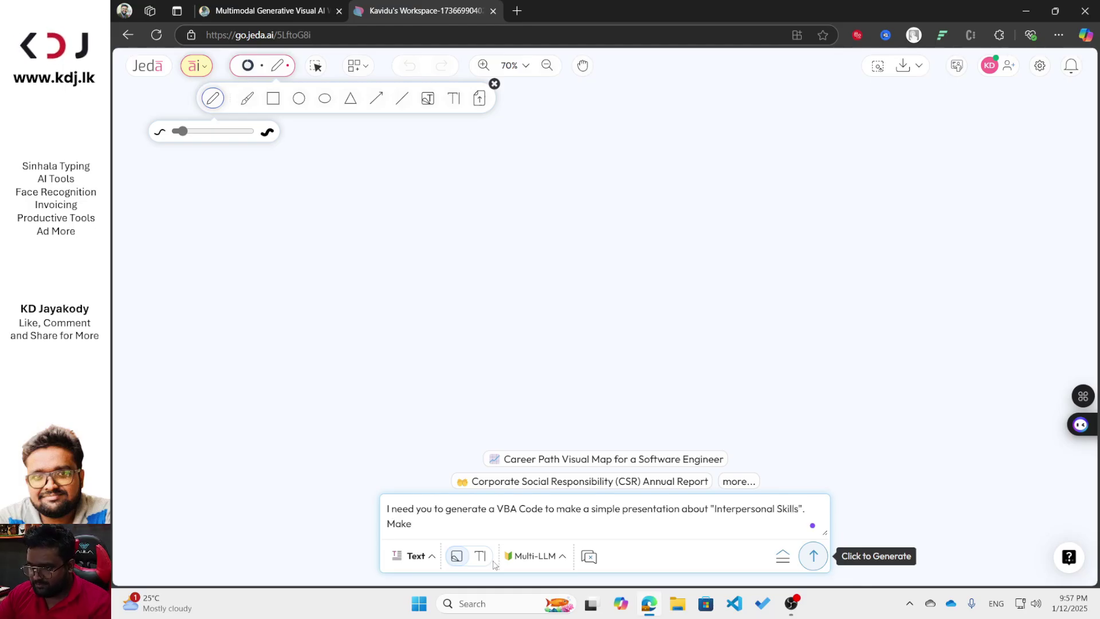
# Step: Continue the prompt's second sentence with "sure you generate the code microsoft powerpoint 365"
pyautogui.write(' sure you generate the c')
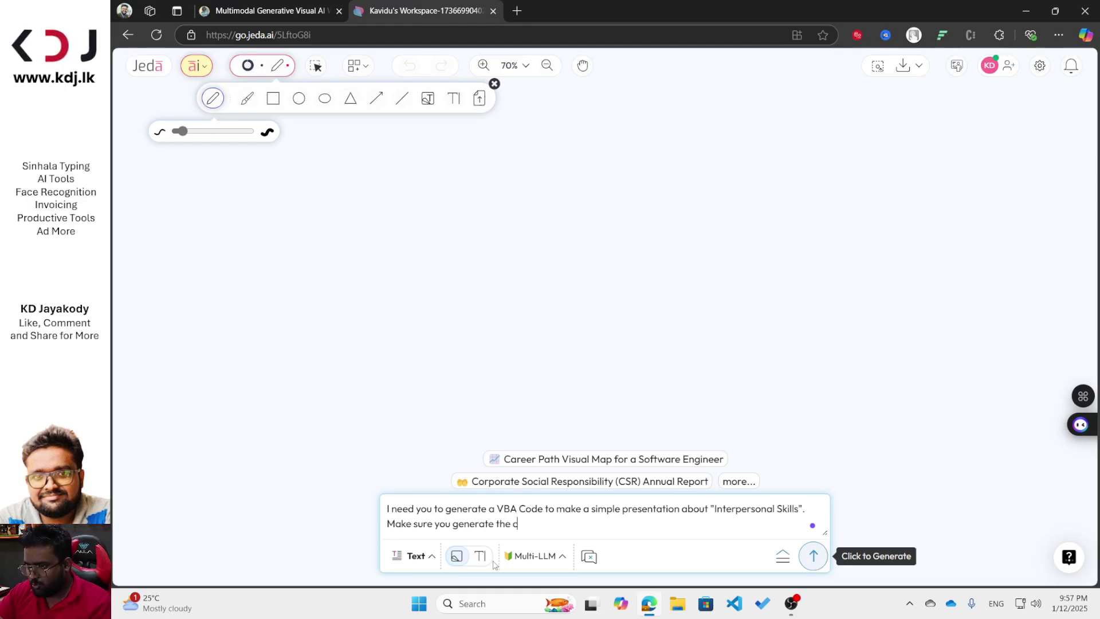
pyautogui.write('ode mic')
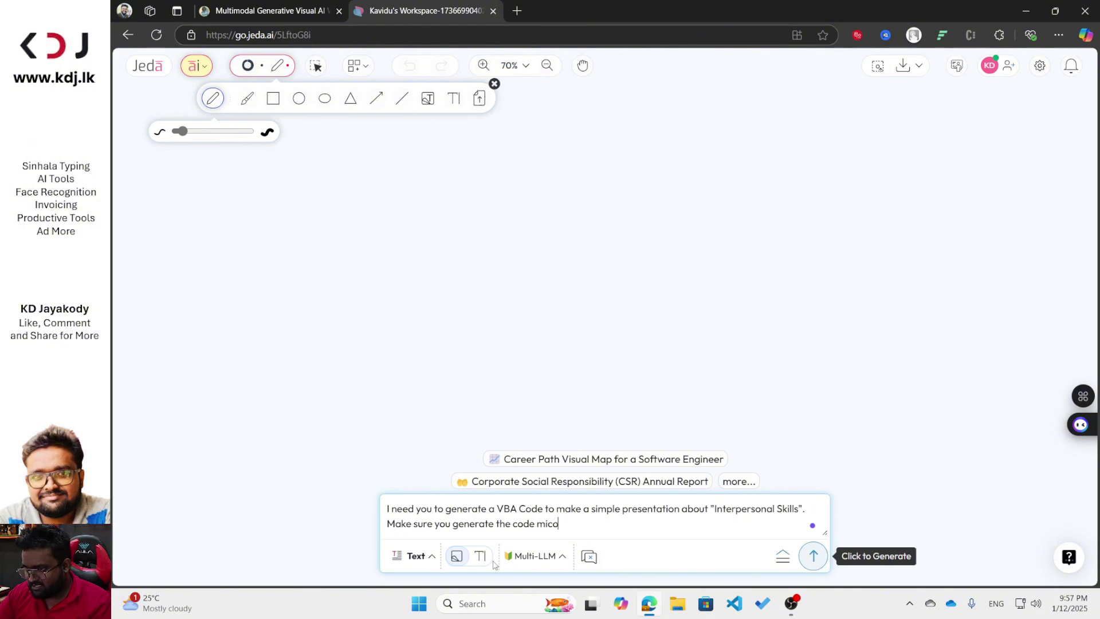
pyautogui.write('rosoft pow')
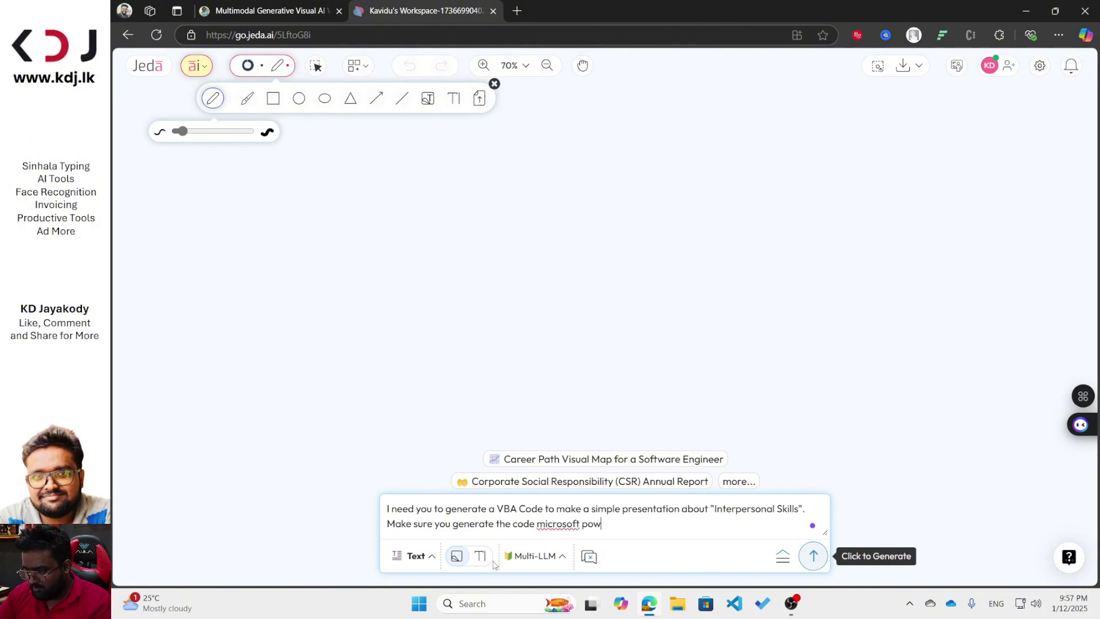
pyautogui.write('erpoint ')
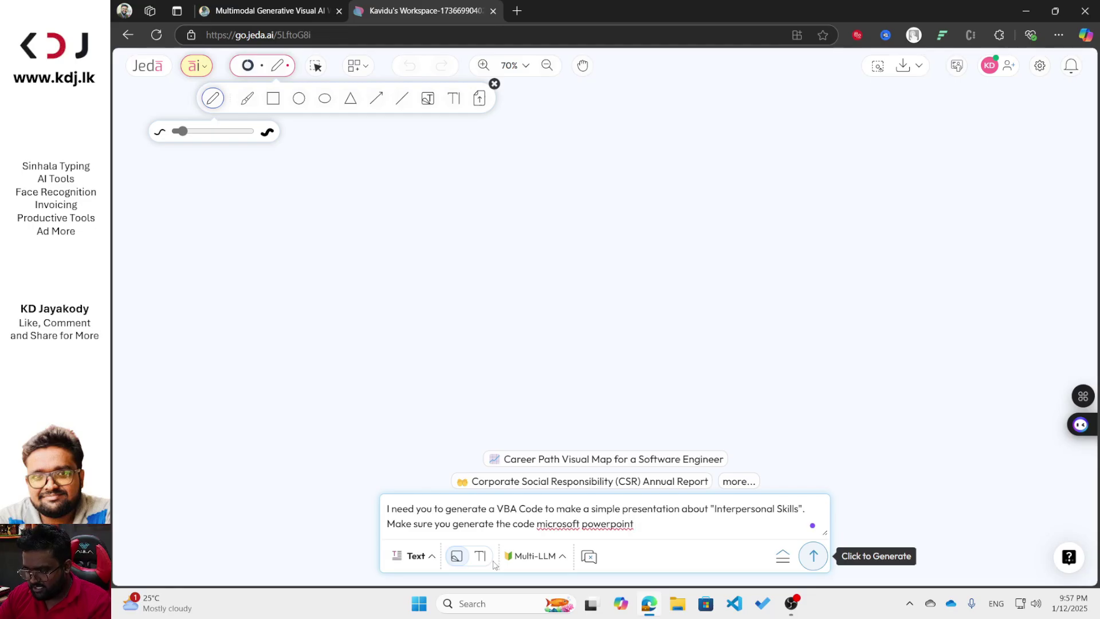
pyautogui.write('365')
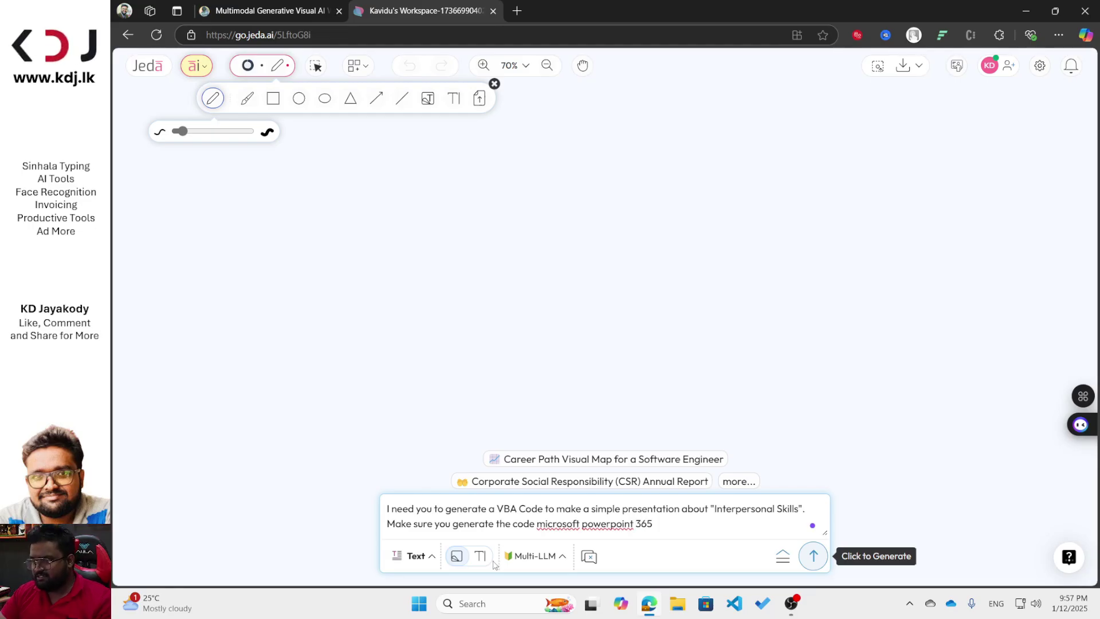
pyautogui.hotkey('ctrl', 'n')
pyautogui.write('google.com')
pyautogui.press('Return')
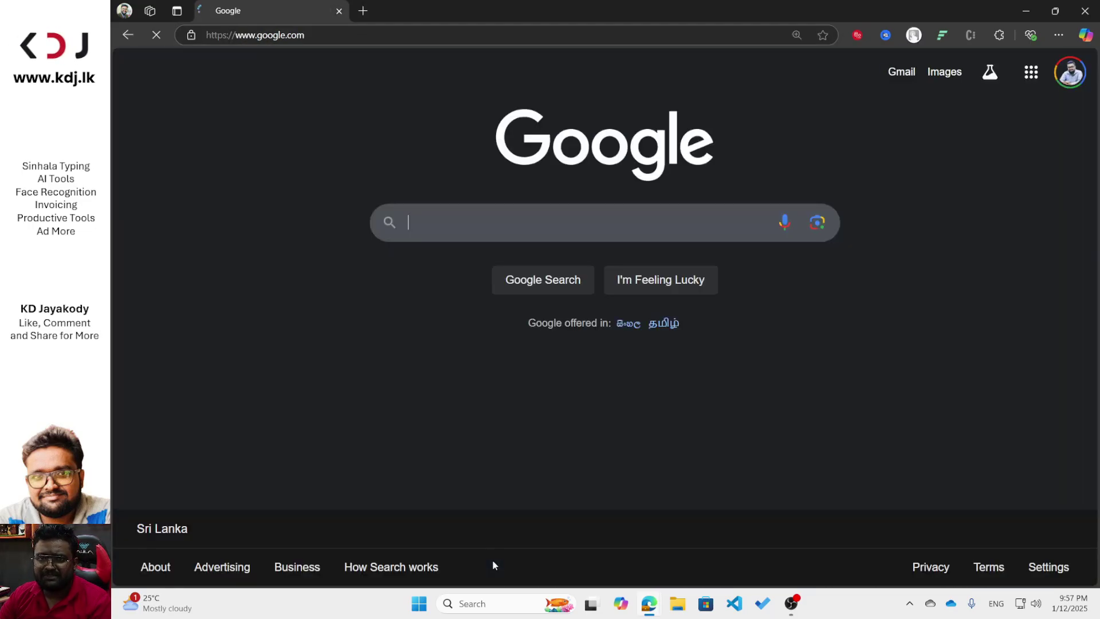
pyautogui.write('microsof')
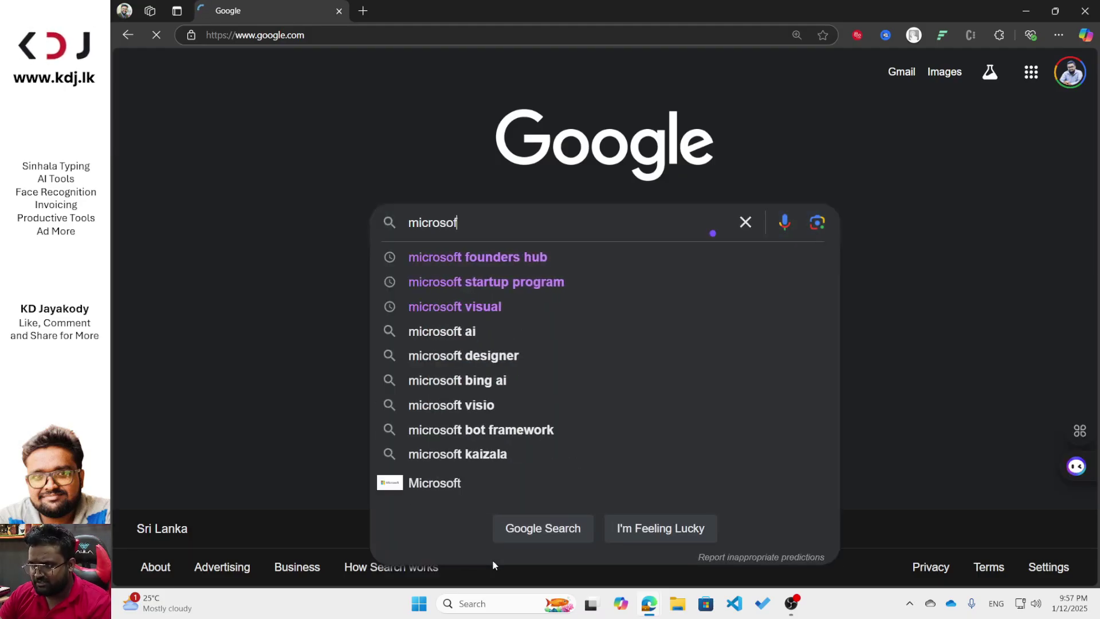
pyautogui.write('t powerpoint 36')
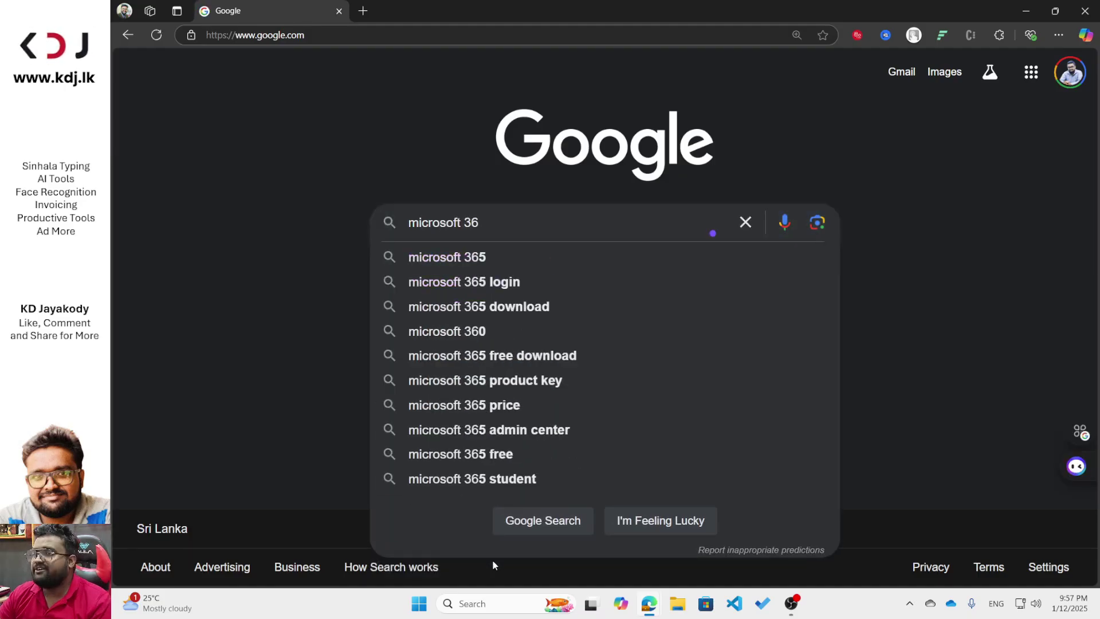
pyautogui.hotkey('ctrl', 'w')
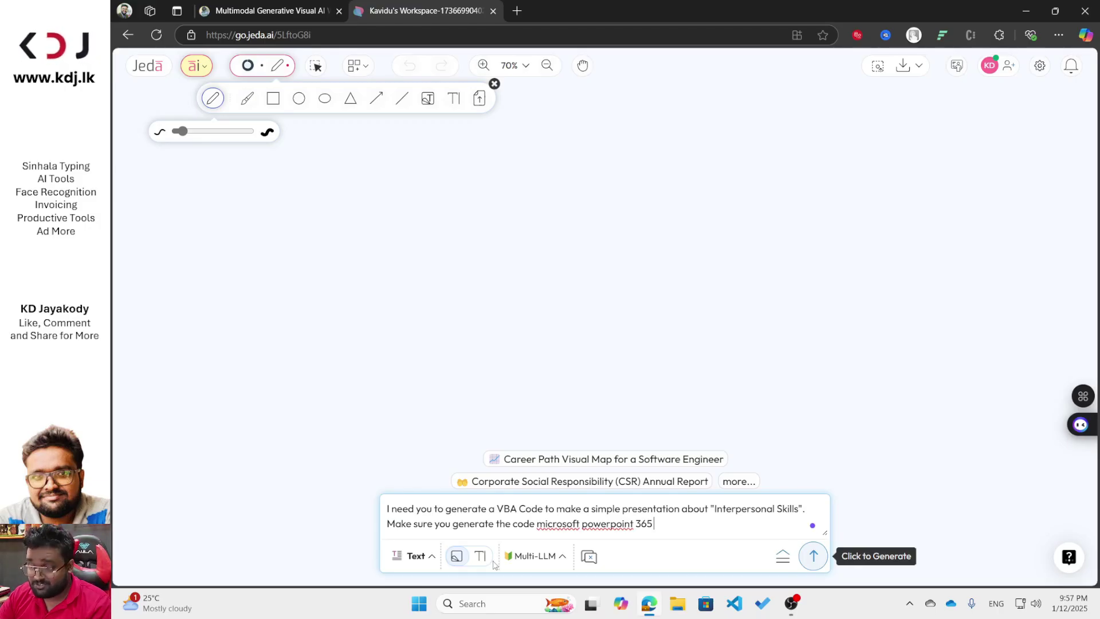
# Step: End the prompt with "2024 version." and open the form for giving the AI more information
pyautogui.write('2024')
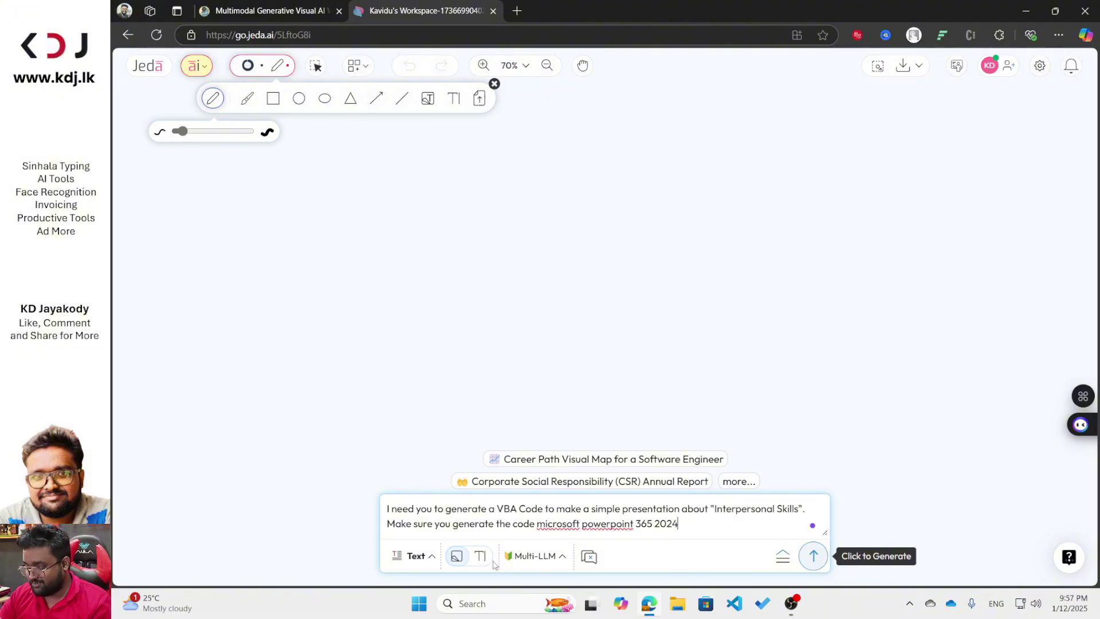
pyautogui.write(' version.')
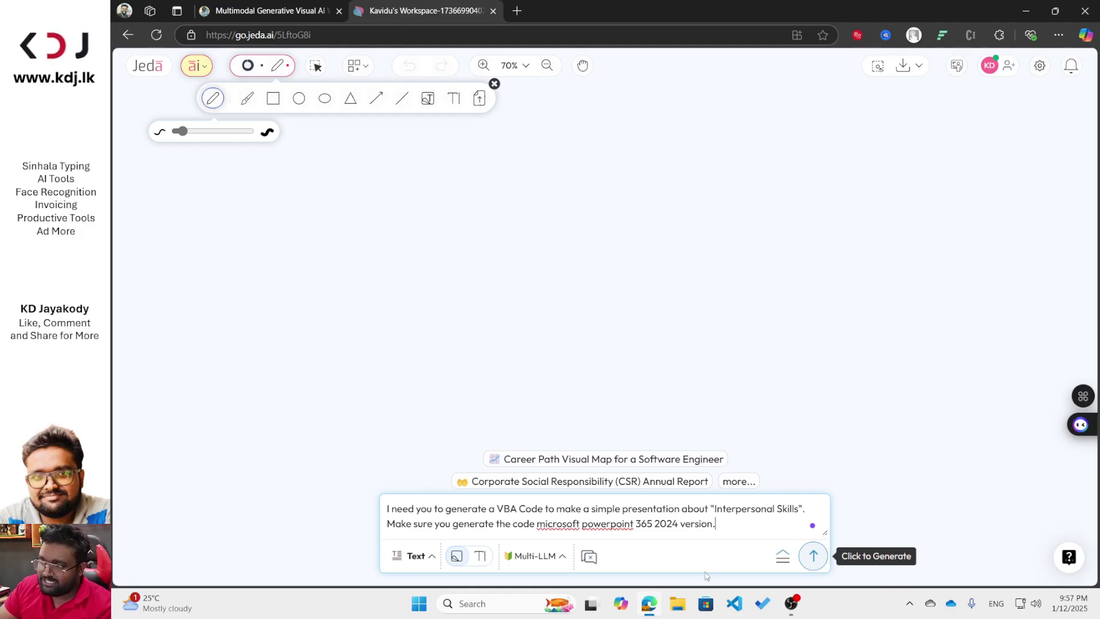
pyautogui.click(784, 562)
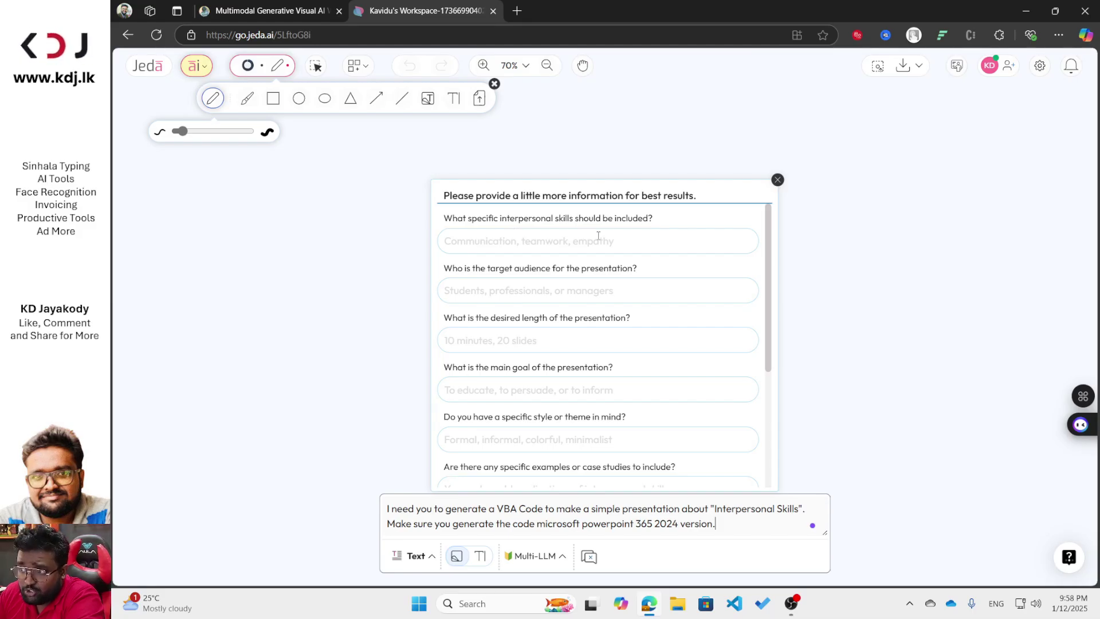
# Step: Answer the interpersonal skills question with "Communication, Teamwork, and etc" and the target audience question with "Students"
pyautogui.click(544, 244)
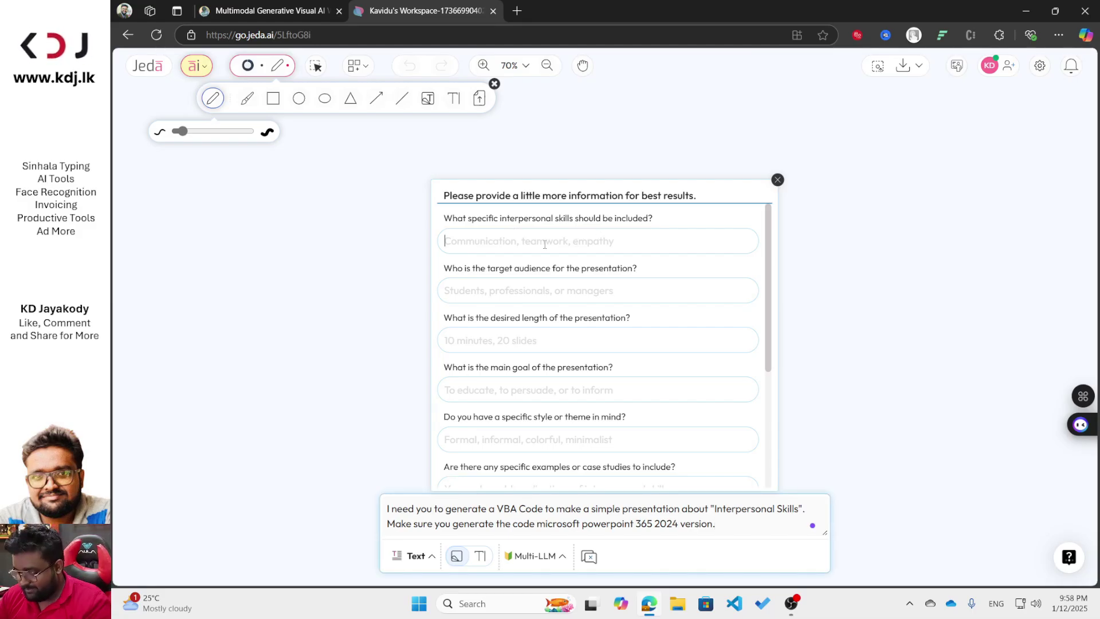
pyautogui.write('Com')
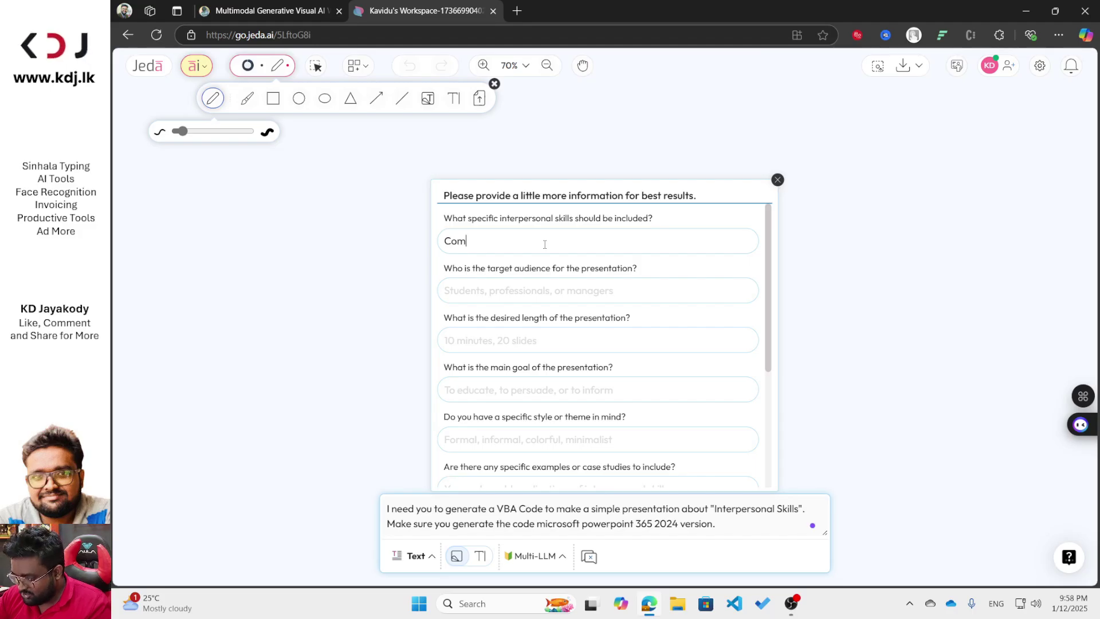
pyautogui.write('munication, Teamwork, and etc')
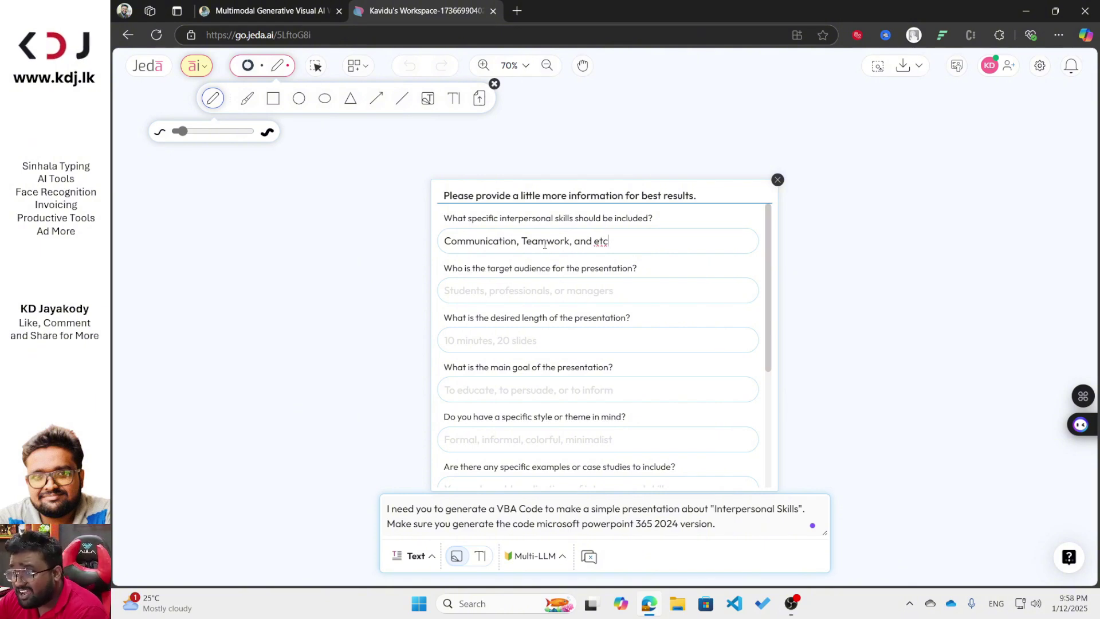
pyautogui.click(570, 280)
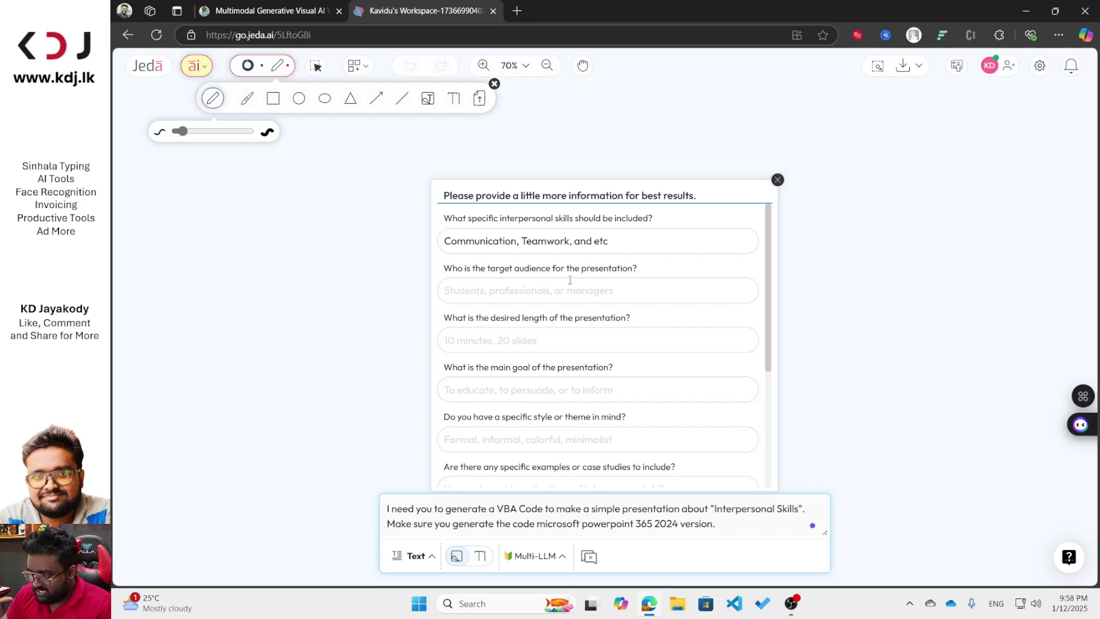
pyautogui.write('Students')
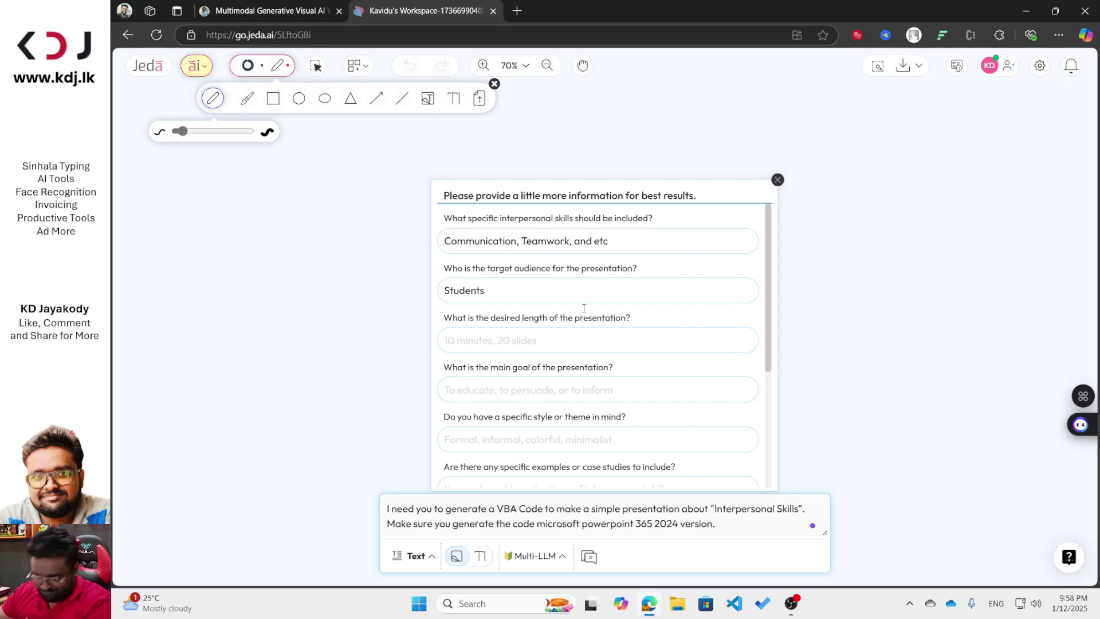
# Step: Set the desired length of the presentation to "5 Slides"
pyautogui.click(538, 337)
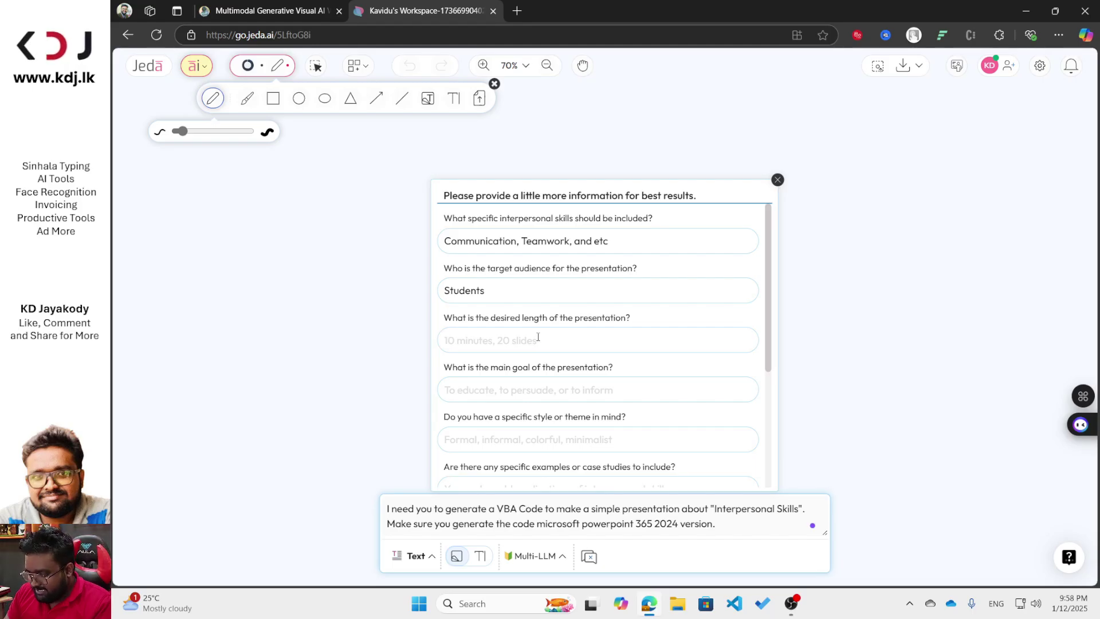
pyautogui.write('10 Slid')
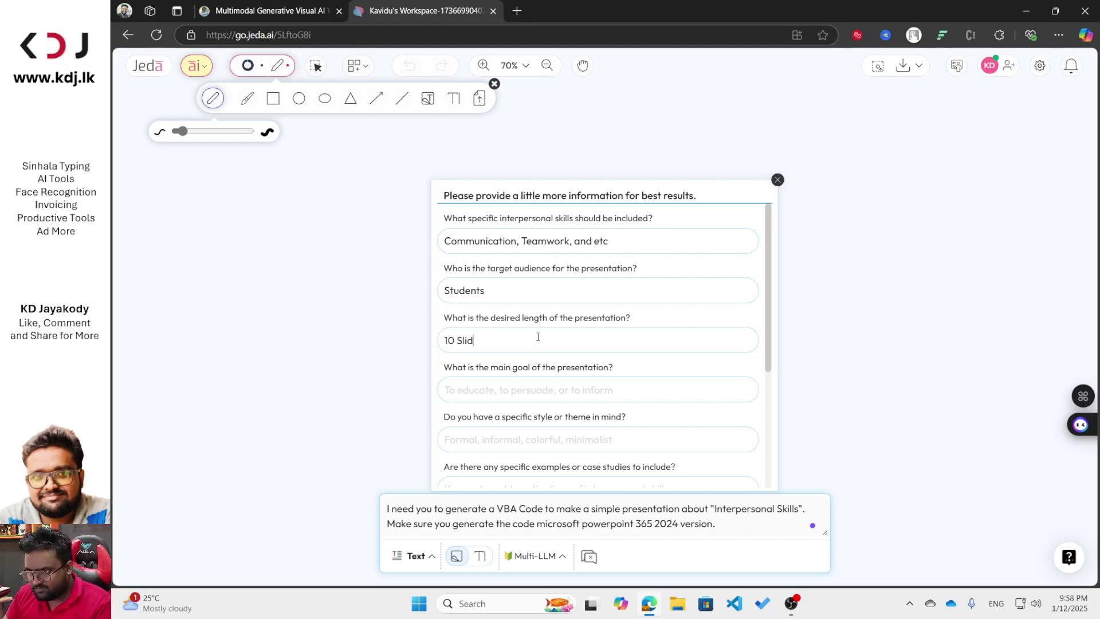
pyautogui.press('BackSpace')
pyautogui.press('BackSpace')
pyautogui.press('BackSpace')
pyautogui.press('BackSpace')
pyautogui.press('BackSpace')
pyautogui.press('BackSpace')
pyautogui.press('BackSpace')
pyautogui.write('5 Sl')
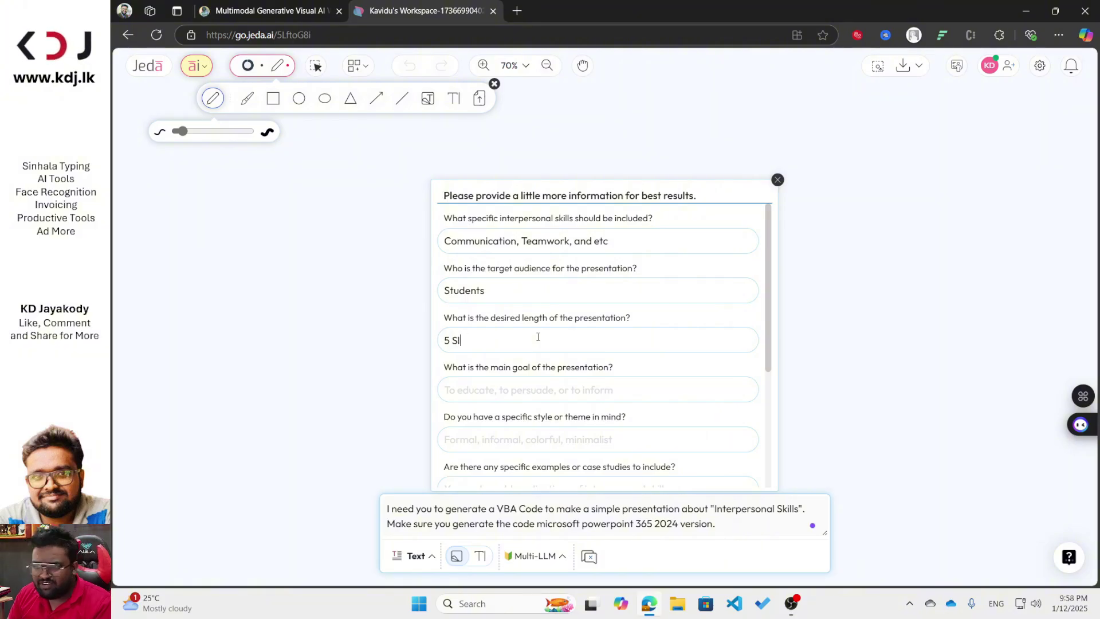
pyautogui.write('ides')
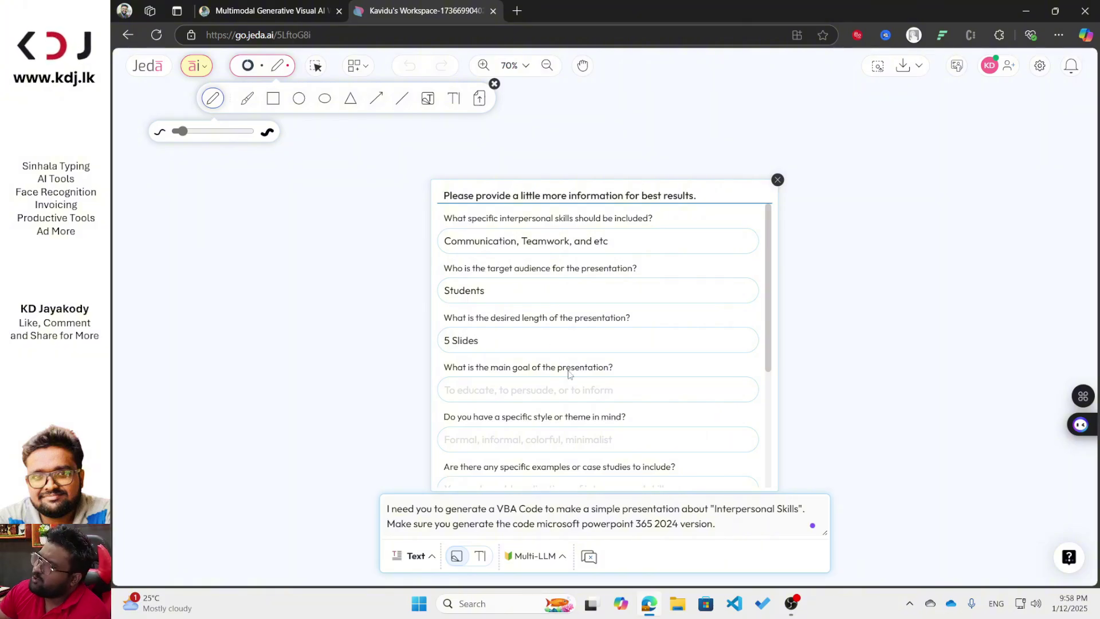
# Step: Generate the text with the remaining questions left blank, and expand the details of the running AI tasks
pyautogui.click(566, 395)
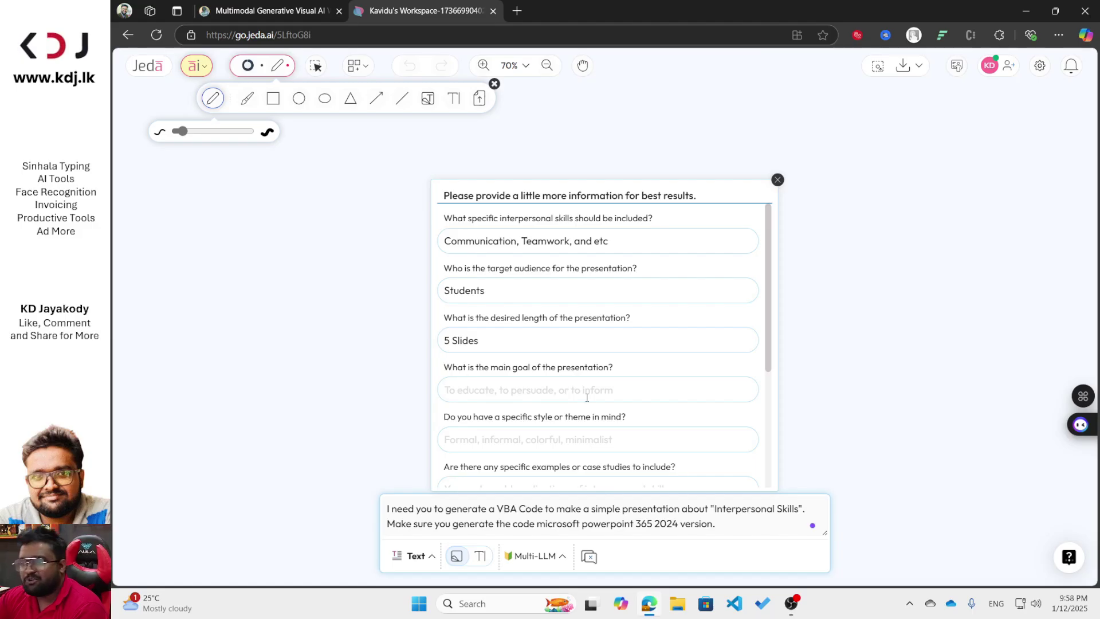
pyautogui.scroll(-1, 588, 397)
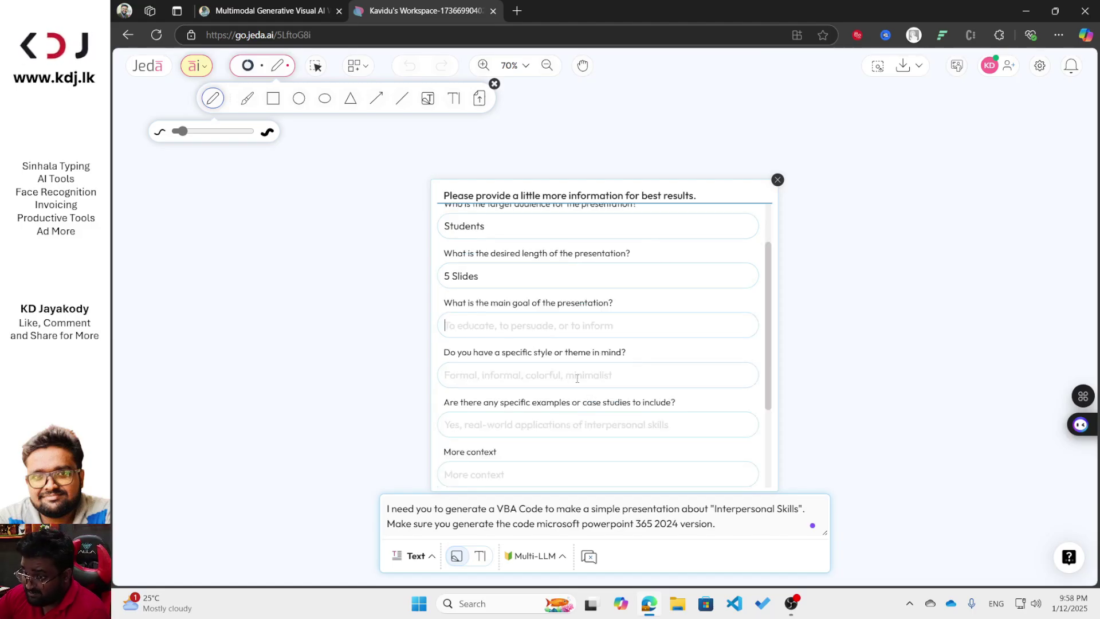
pyautogui.scroll(-2, 577, 379)
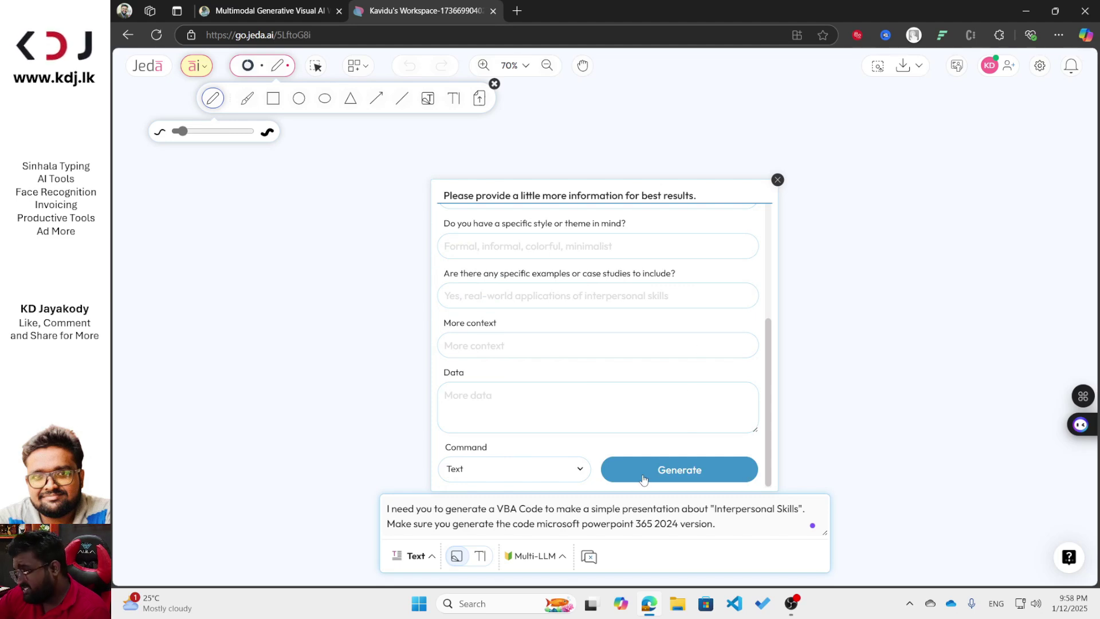
pyautogui.click(675, 471)
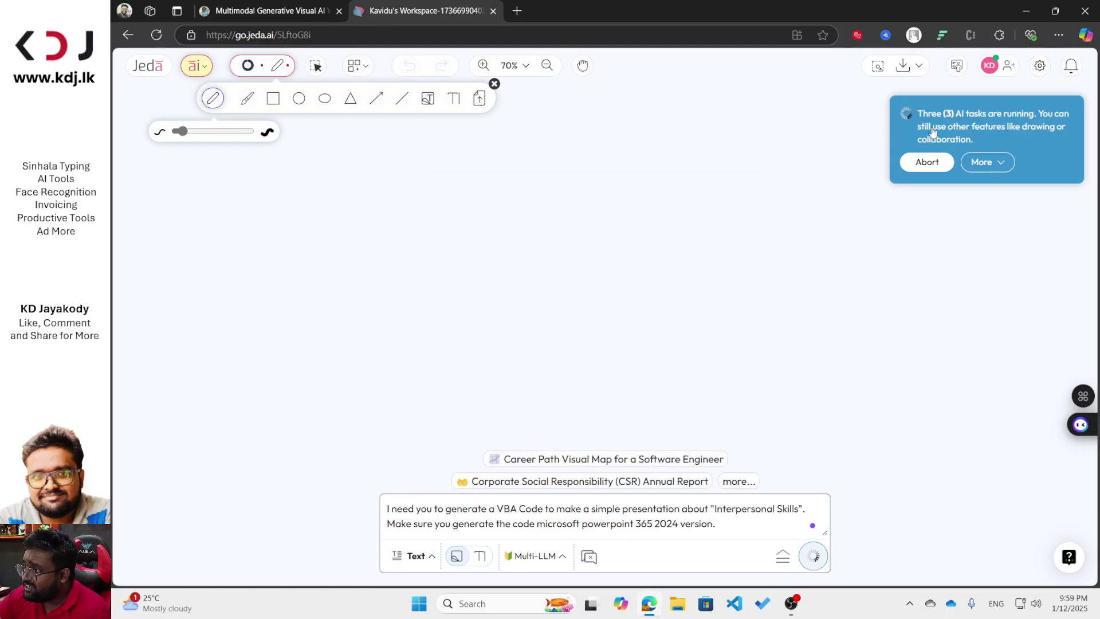
pyautogui.click(986, 163)
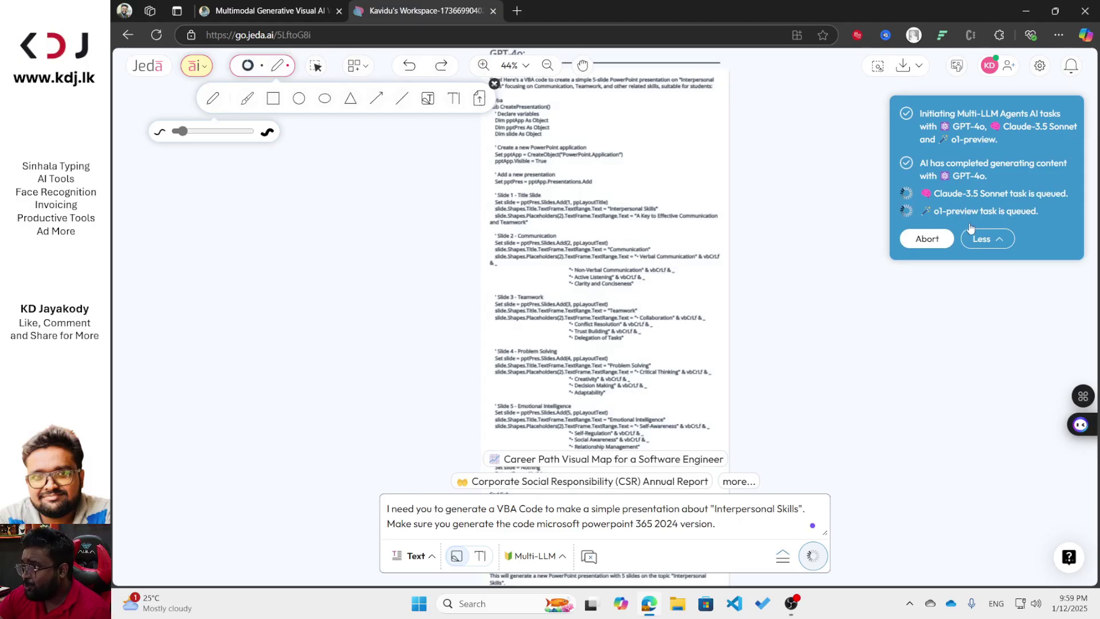
# Step: Examine the VBA code generated by GPT-4o and compare it with the Claude-3.5 Sonnet version
pyautogui.scroll(2, 610, 378)
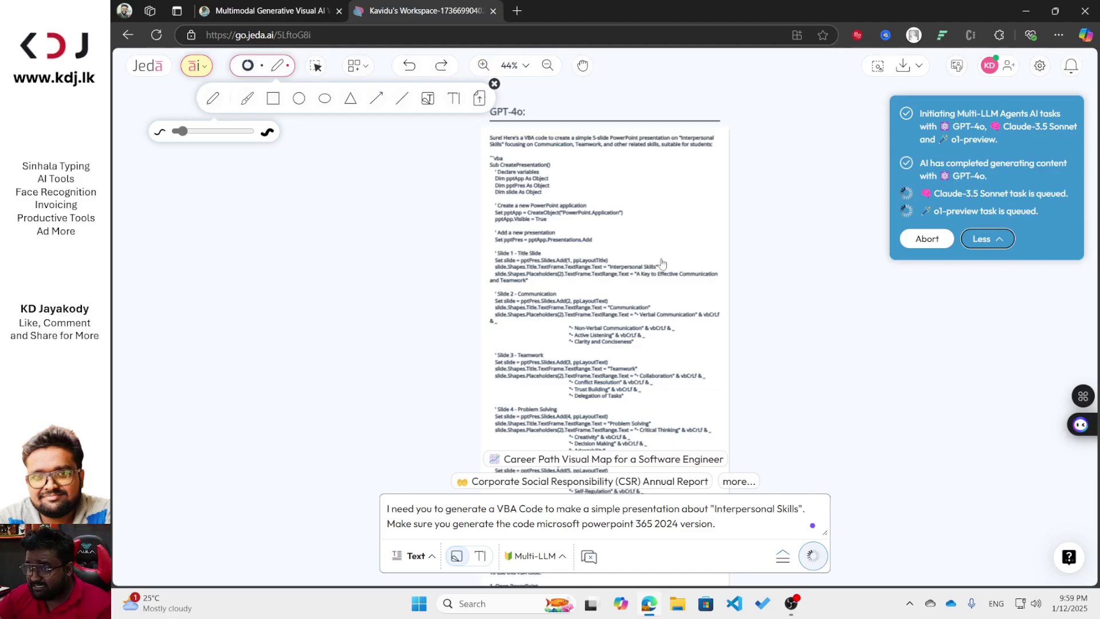
pyautogui.scroll(2, 661, 262)
pyautogui.scroll(-2, 662, 262)
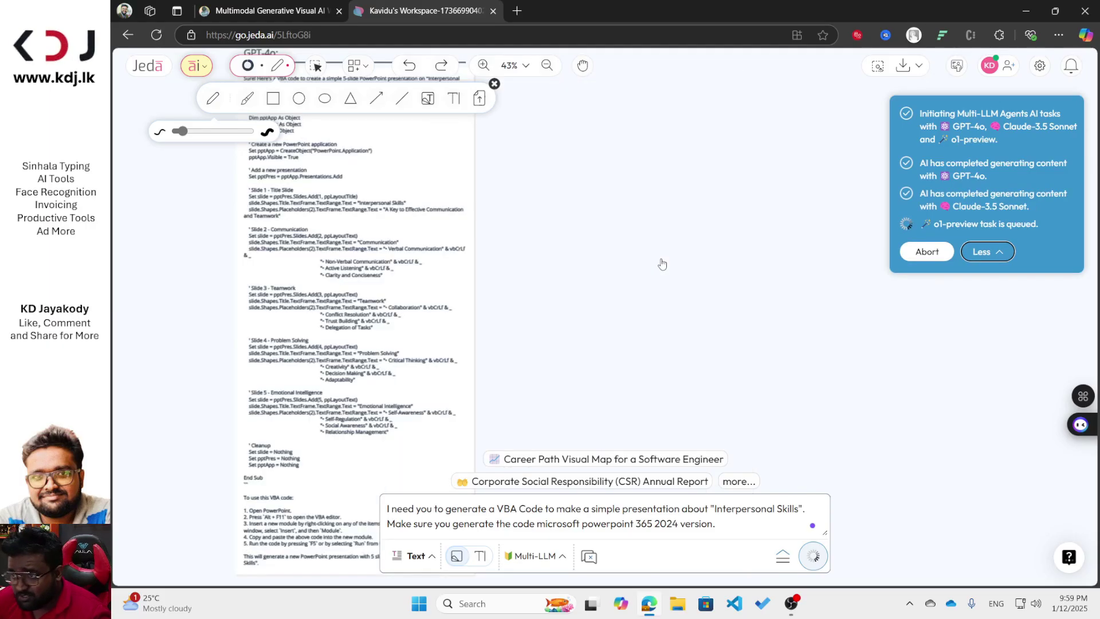
pyautogui.scroll(1, 344, 335)
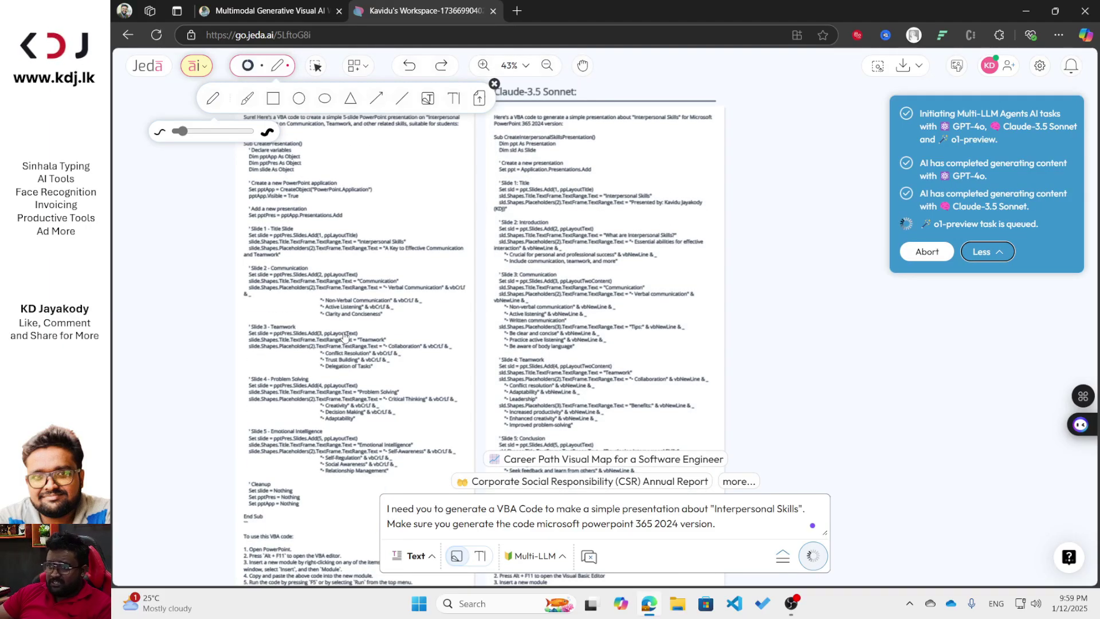
pyautogui.scroll(1, 344, 336)
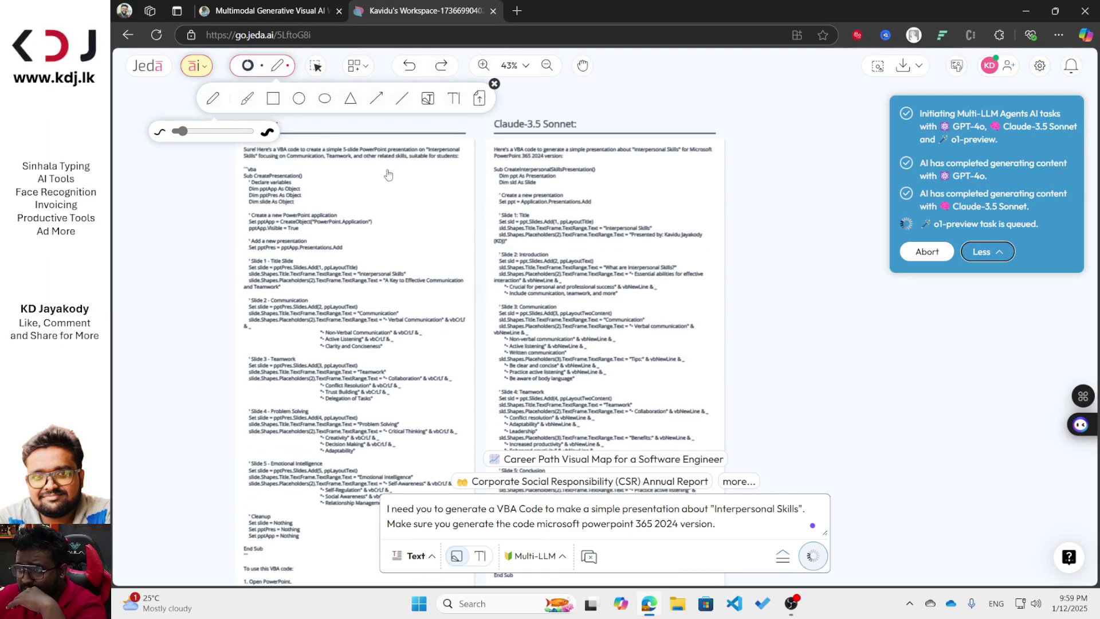
pyautogui.scroll(1, 292, 174)
pyautogui.scroll(3, 289, 184)
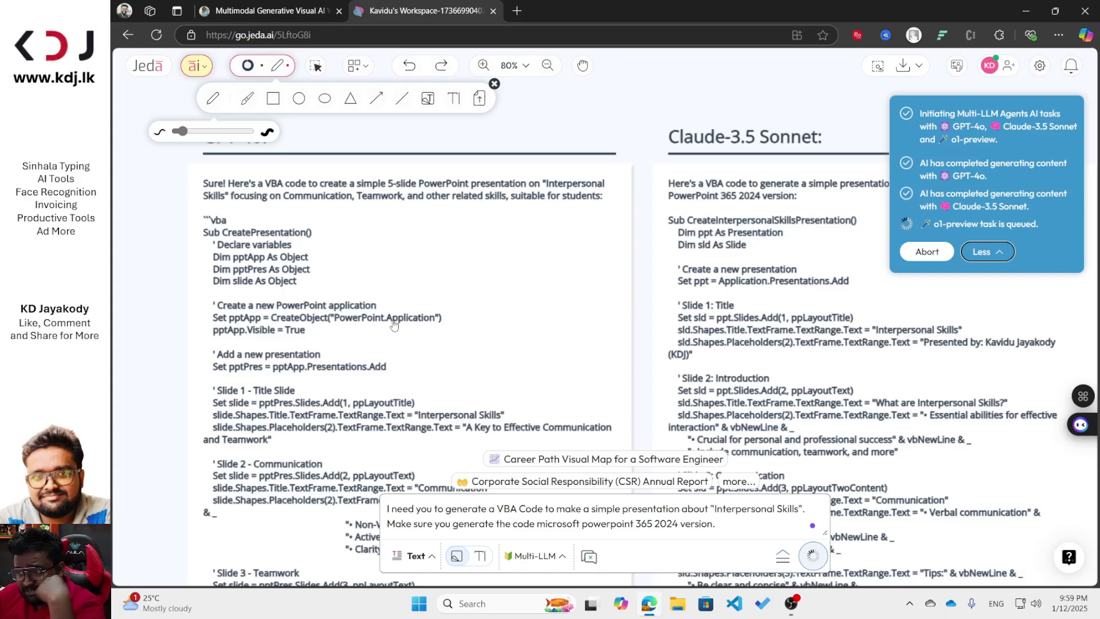
pyautogui.scroll(-1, 394, 324)
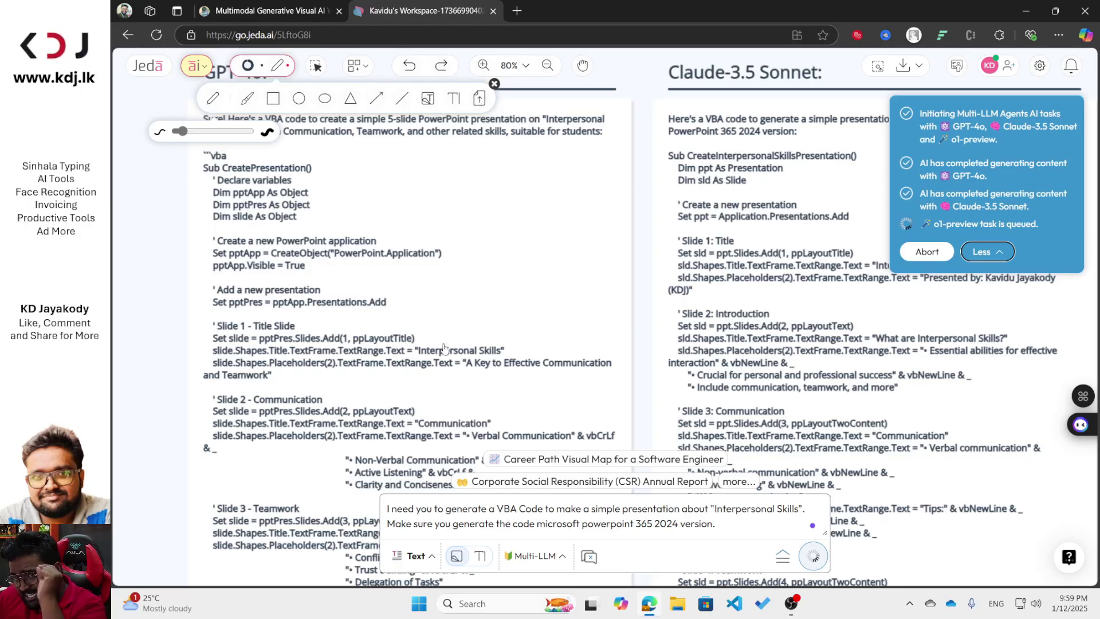
# Step: In File Explorer, create a folder named "JEDA AI PRESENTATION" on the Desktop and open it
pyautogui.press('super+e')
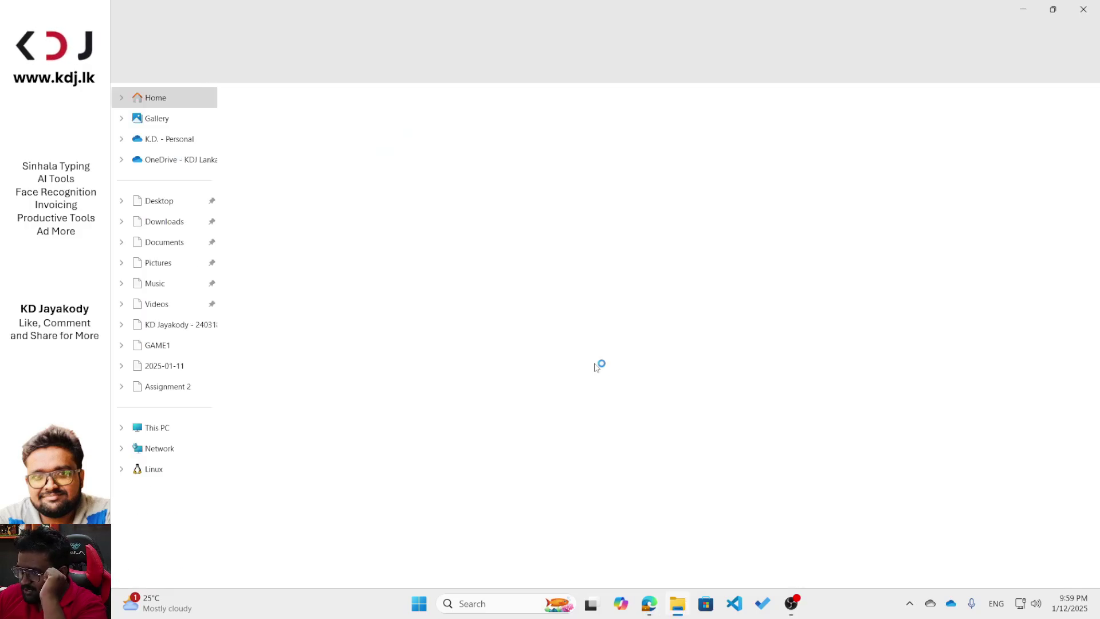
pyautogui.click(173, 200)
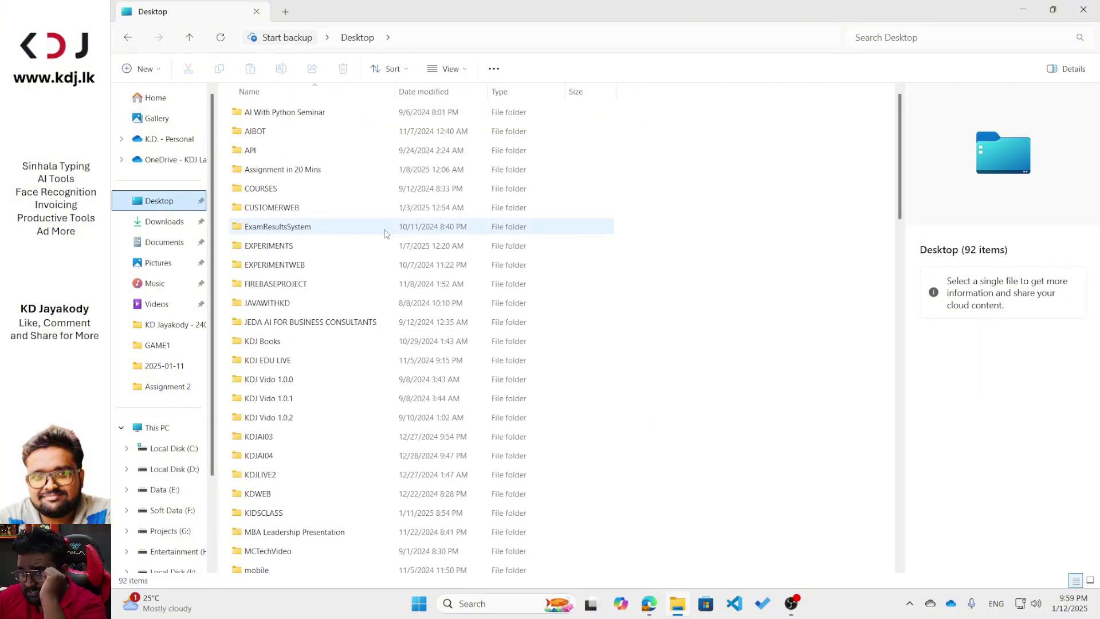
pyautogui.click(726, 373)
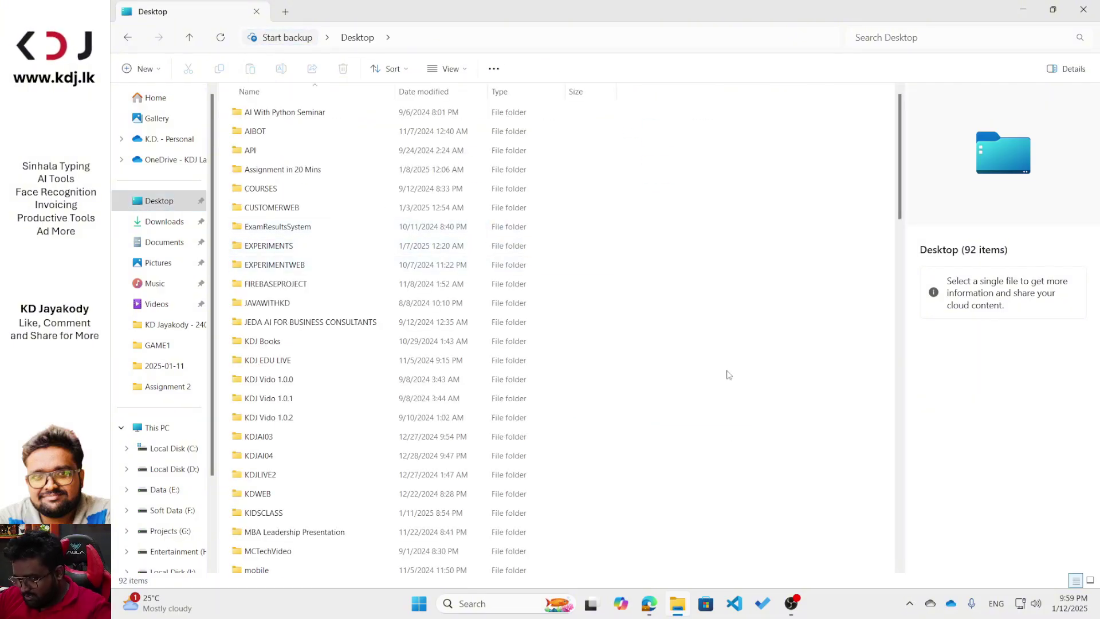
pyautogui.hotkey('ctrl', 'shift', 'n')
pyautogui.write('J')
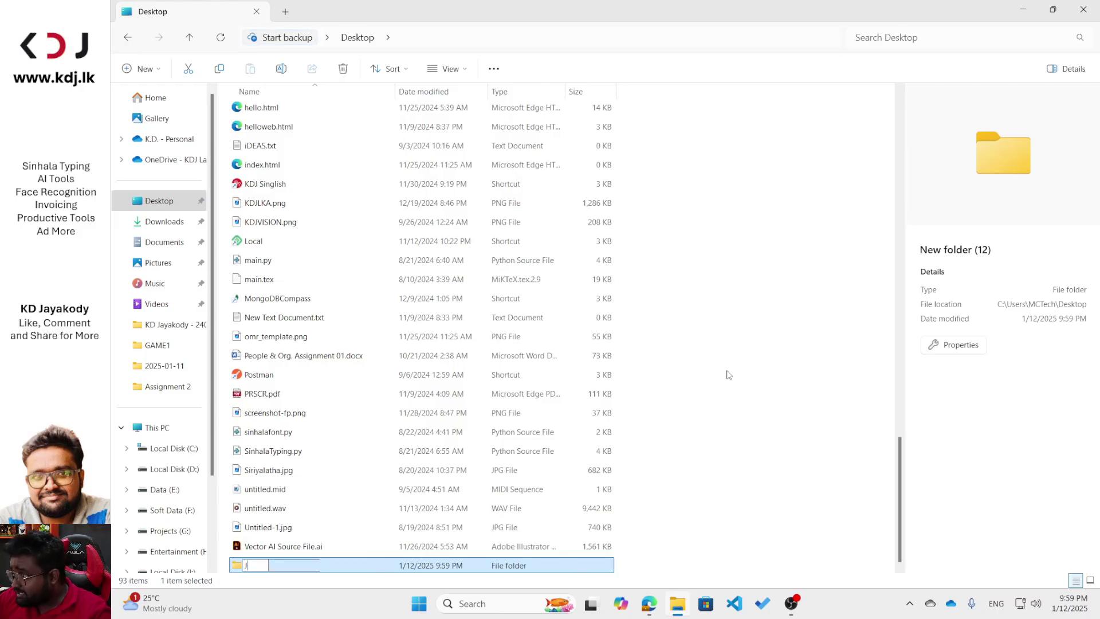
pyautogui.write('EDA AI')
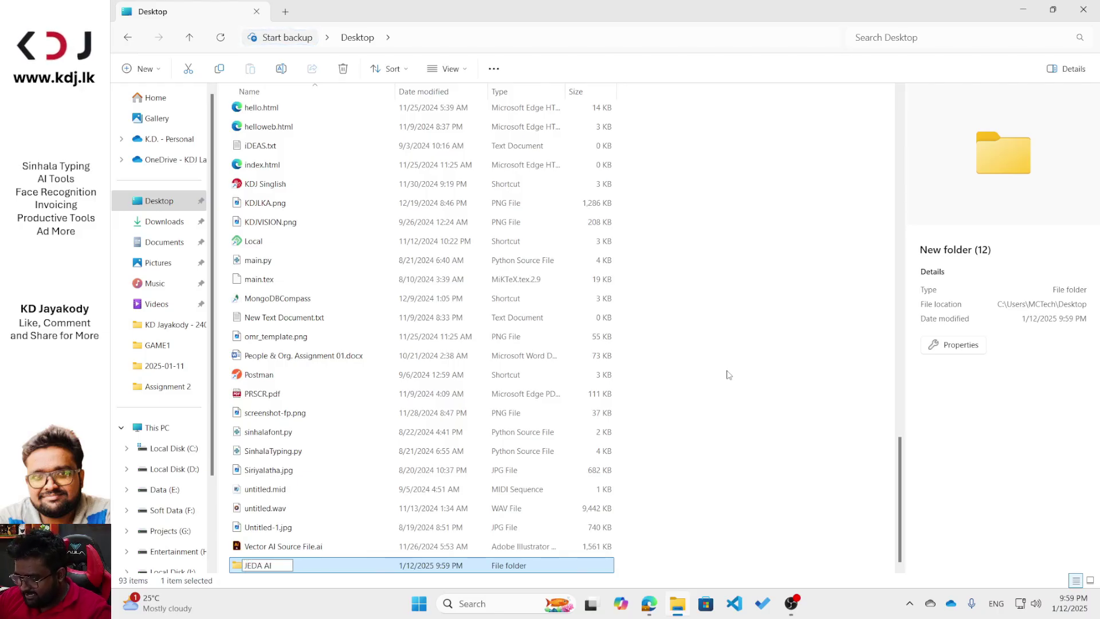
pyautogui.write(' PRESENTATION')
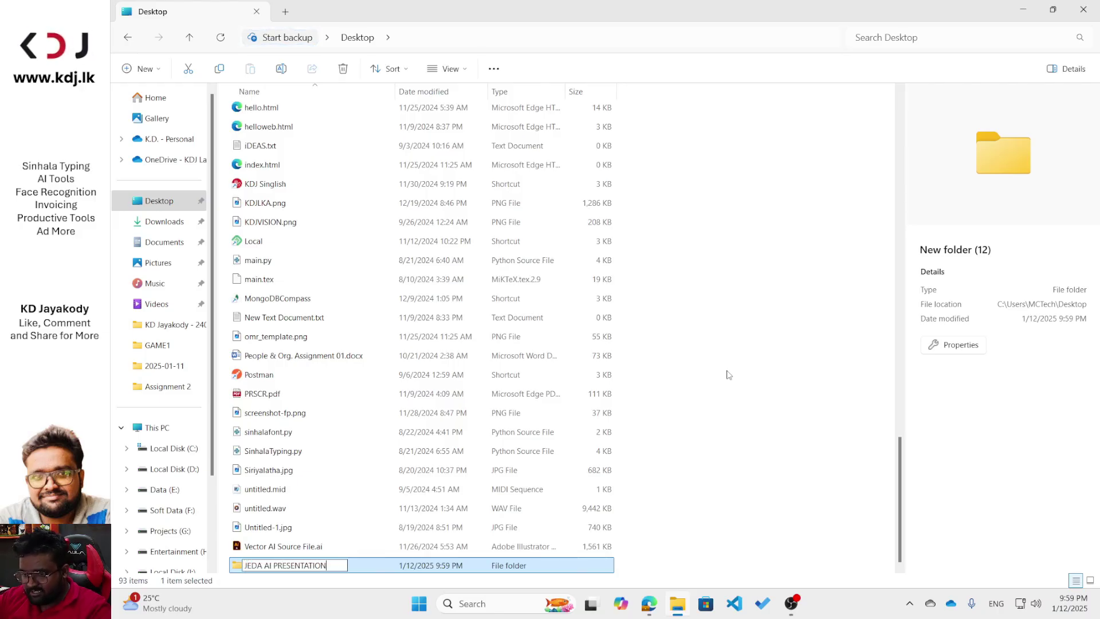
pyautogui.press('Return')
pyautogui.press('Return')
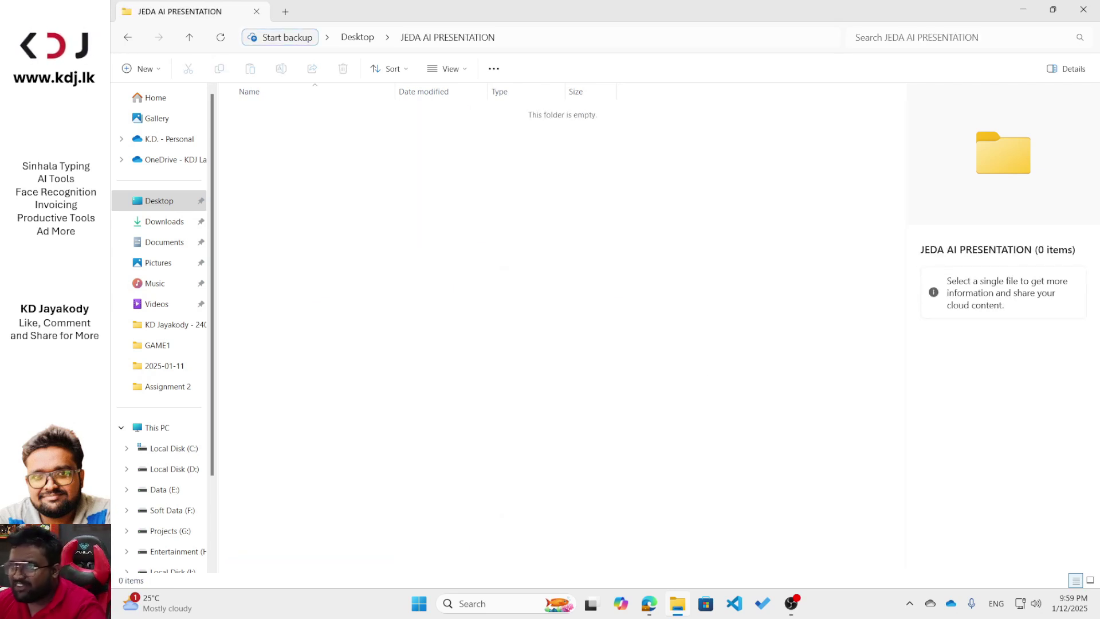
# Step: Create a PowerPoint presentation named EX01.pptx in the folder, and open it in PowerPoint to add the first slide
pyautogui.rightClick(356, 163)
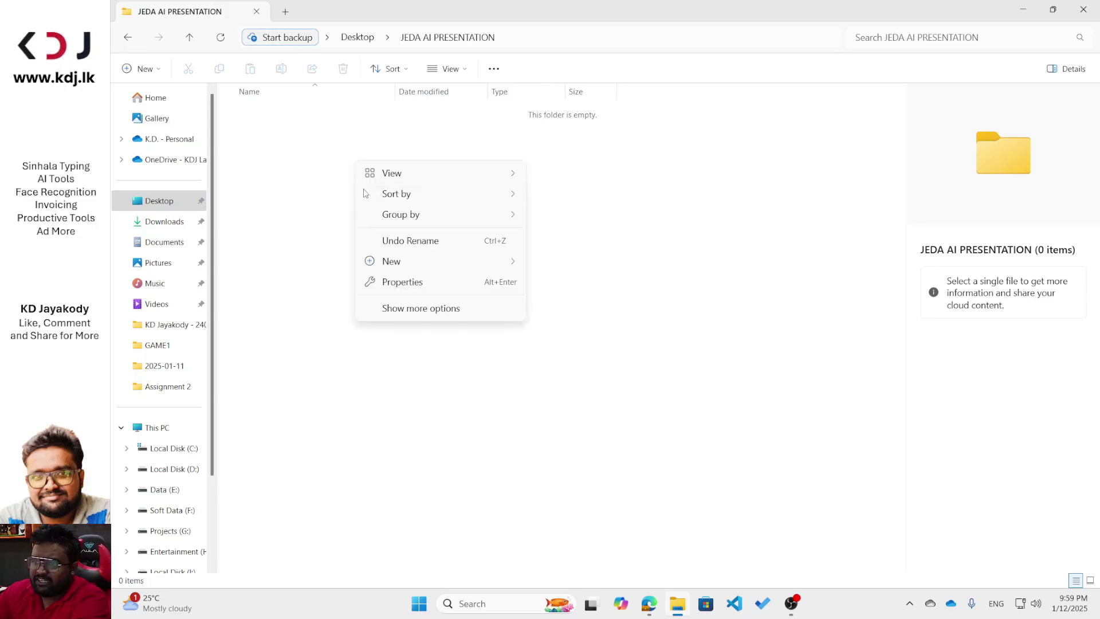
pyautogui.moveTo(470, 262)
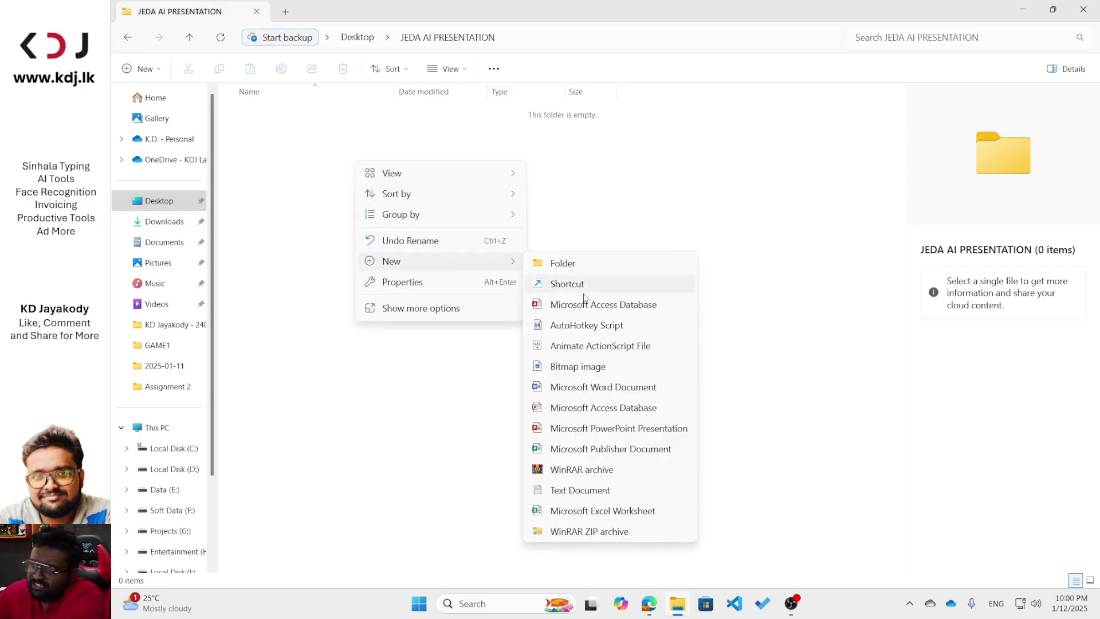
pyautogui.click(602, 434)
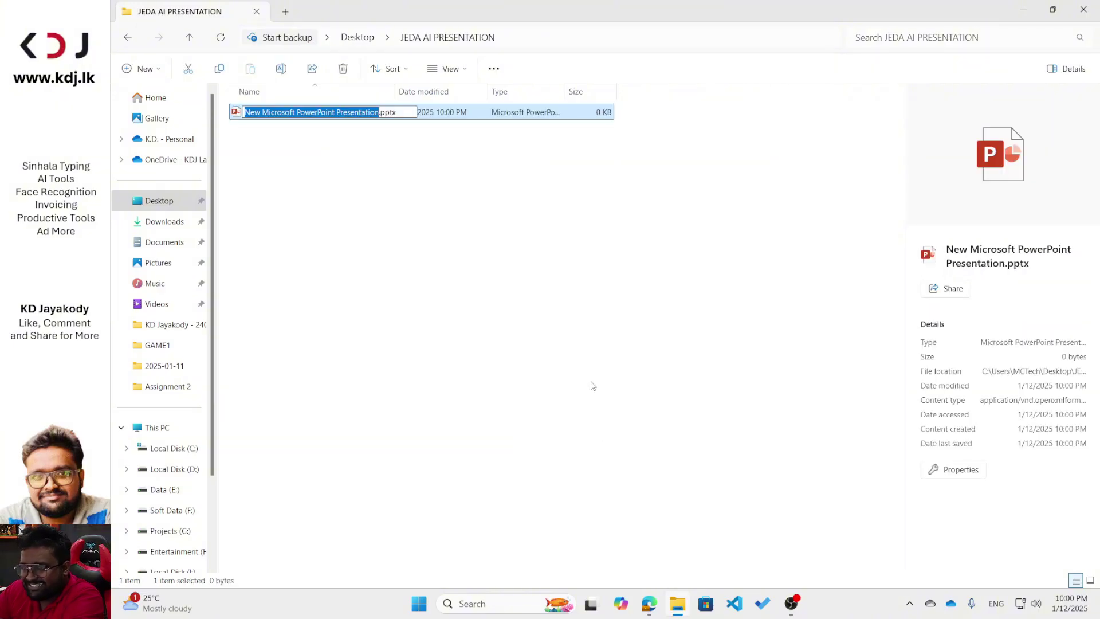
pyautogui.write('EX01')
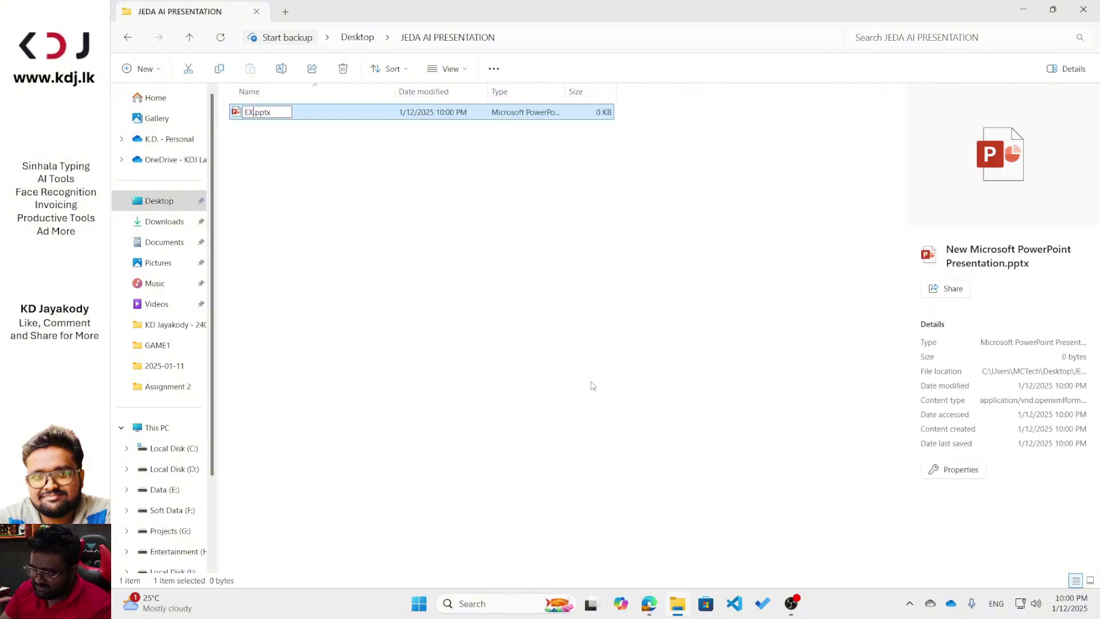
pyautogui.press('Return')
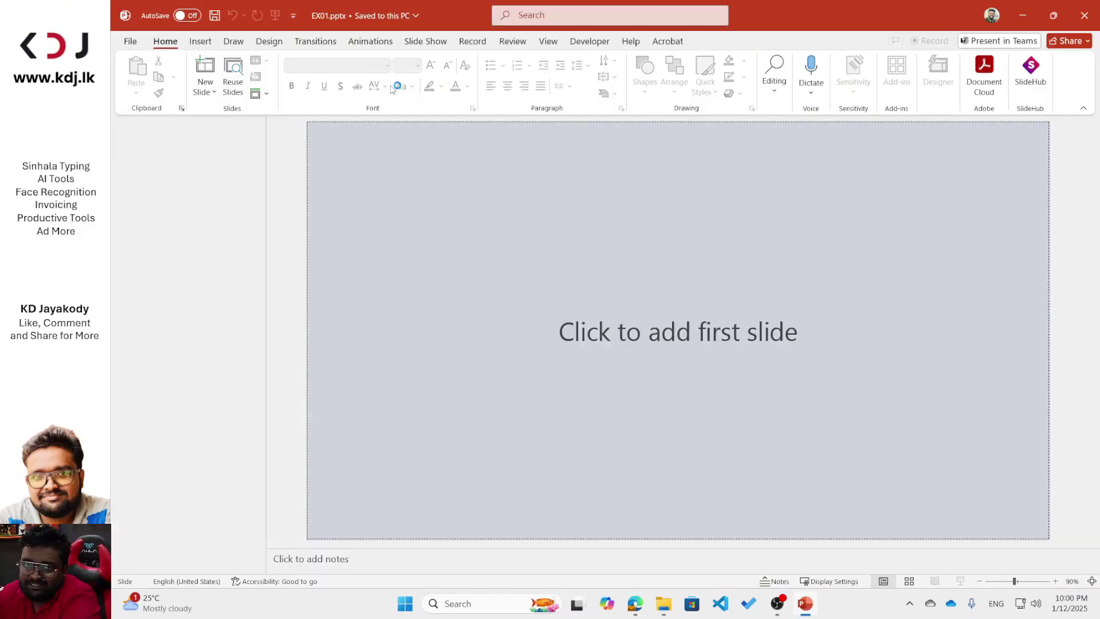
pyautogui.click(336, 252)
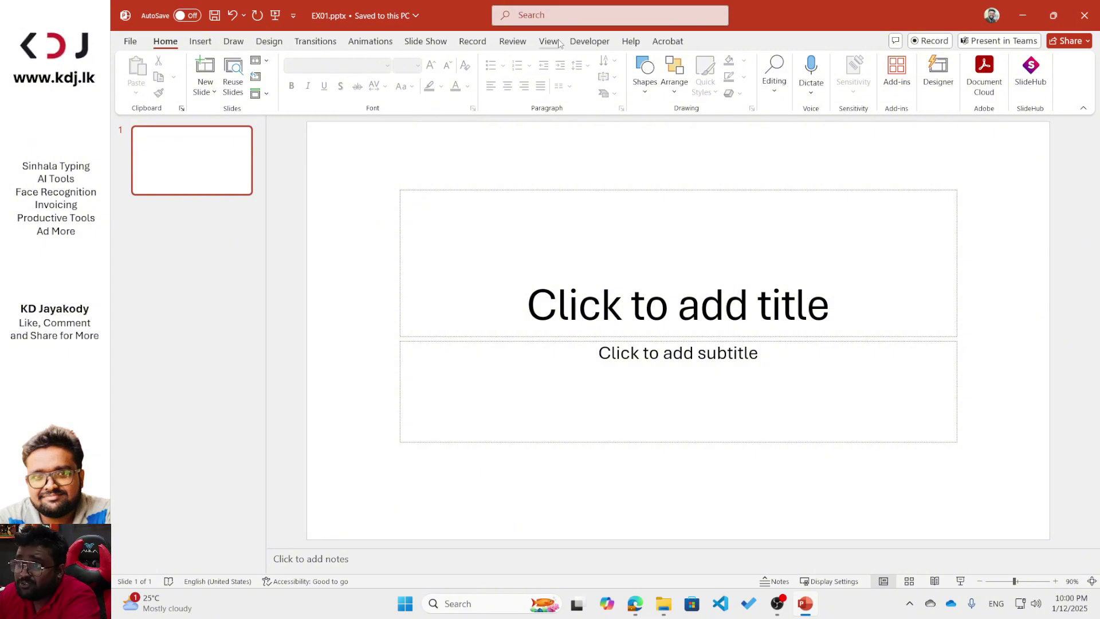
# Step: Customize the ribbon so that the Developer tab is no longer included among the main tabs
pyautogui.rightClick(594, 39)
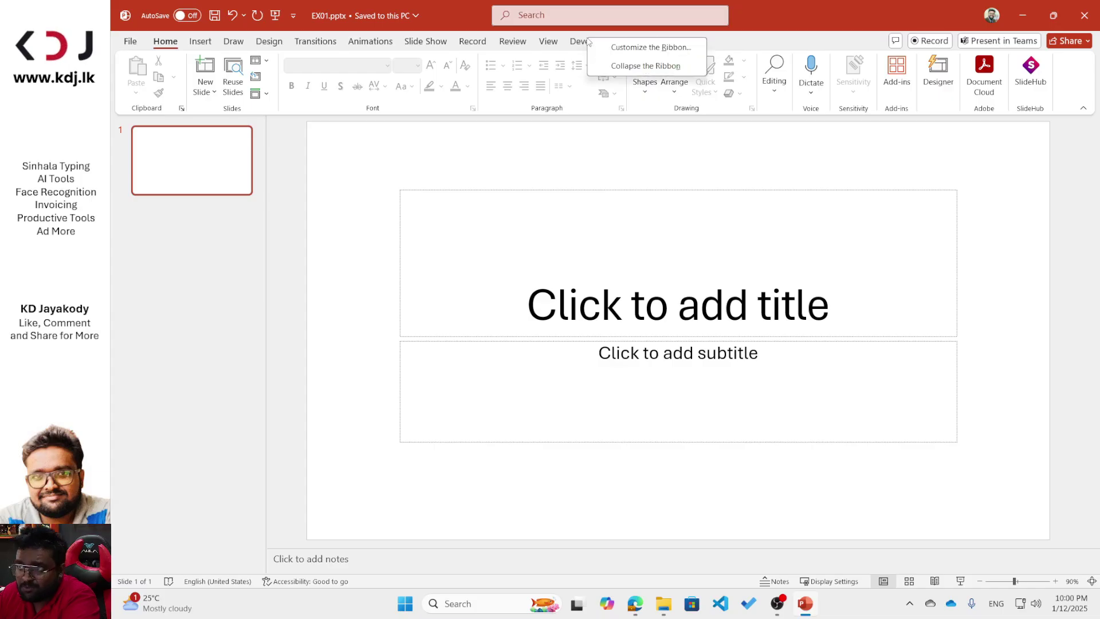
pyautogui.press('Escape')
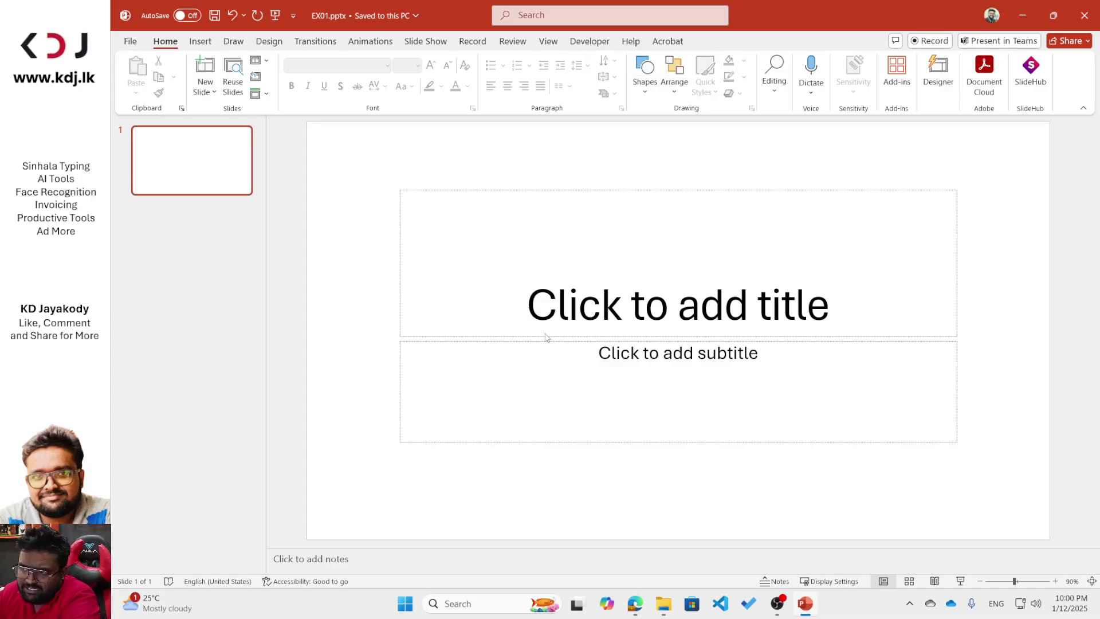
pyautogui.scroll(-1, 700, 395)
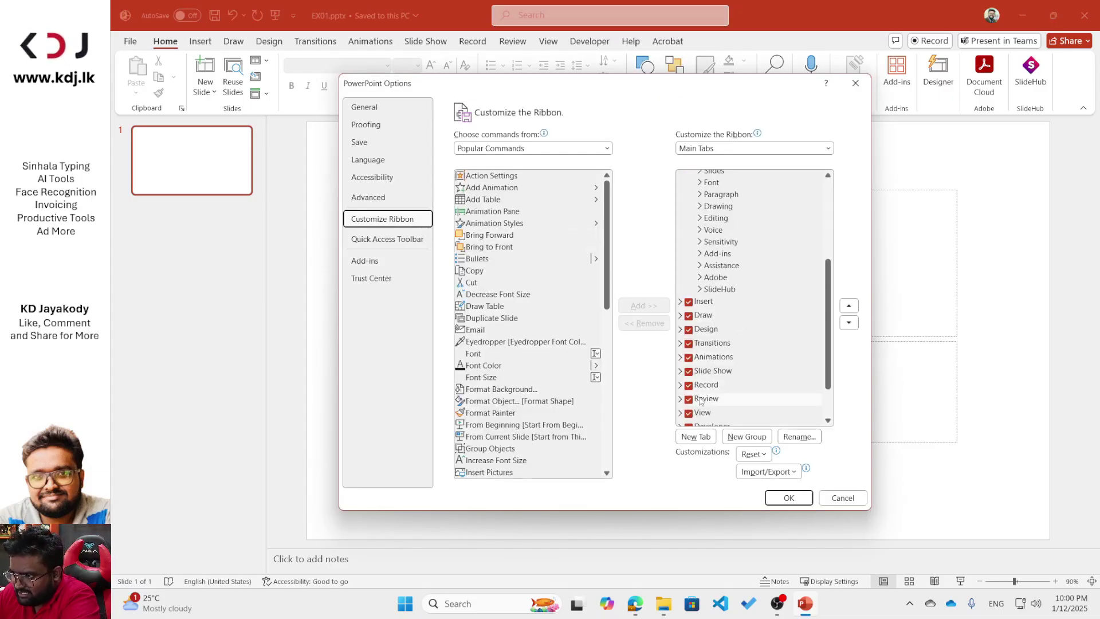
pyautogui.scroll(-1, 701, 400)
pyautogui.click(689, 408)
pyautogui.click(789, 498)
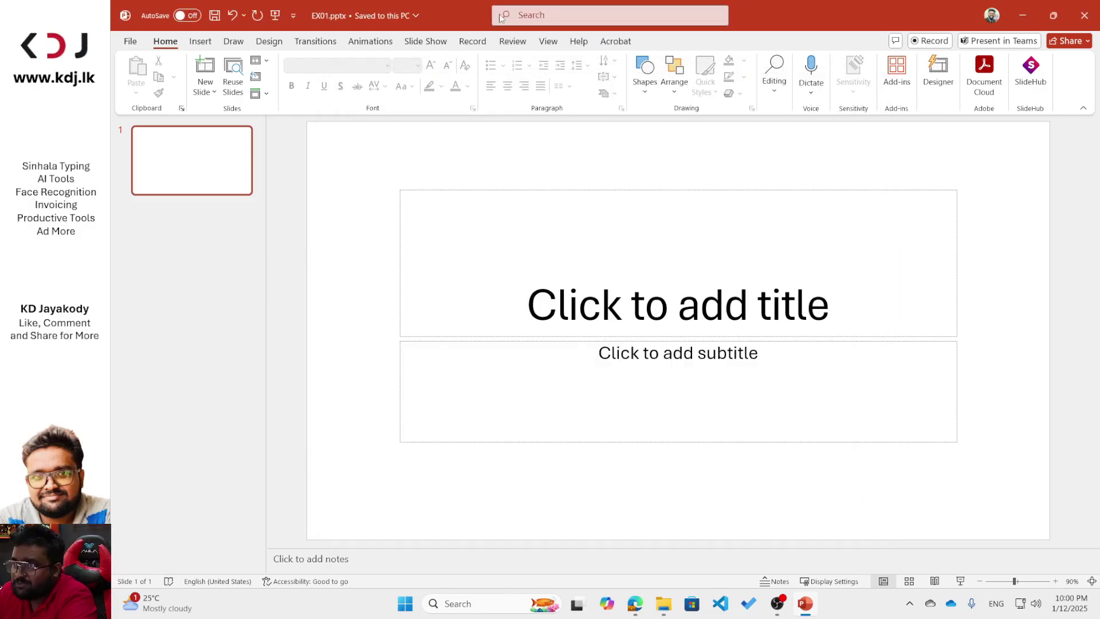